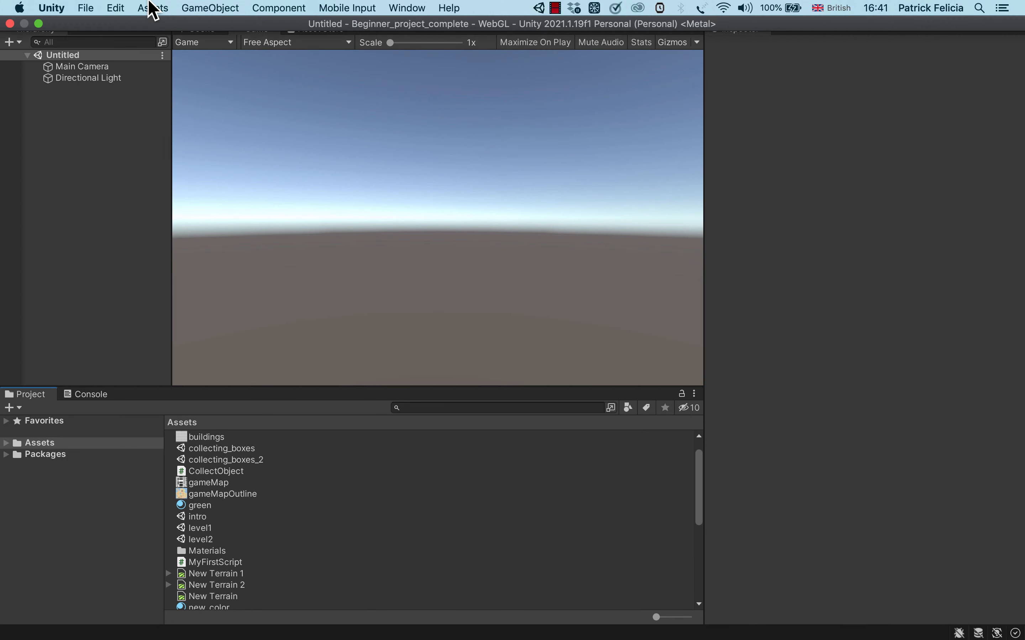
- Add a UI Text object to the empty scene
{"action": "left_click", "coordinate": [153, 7]}
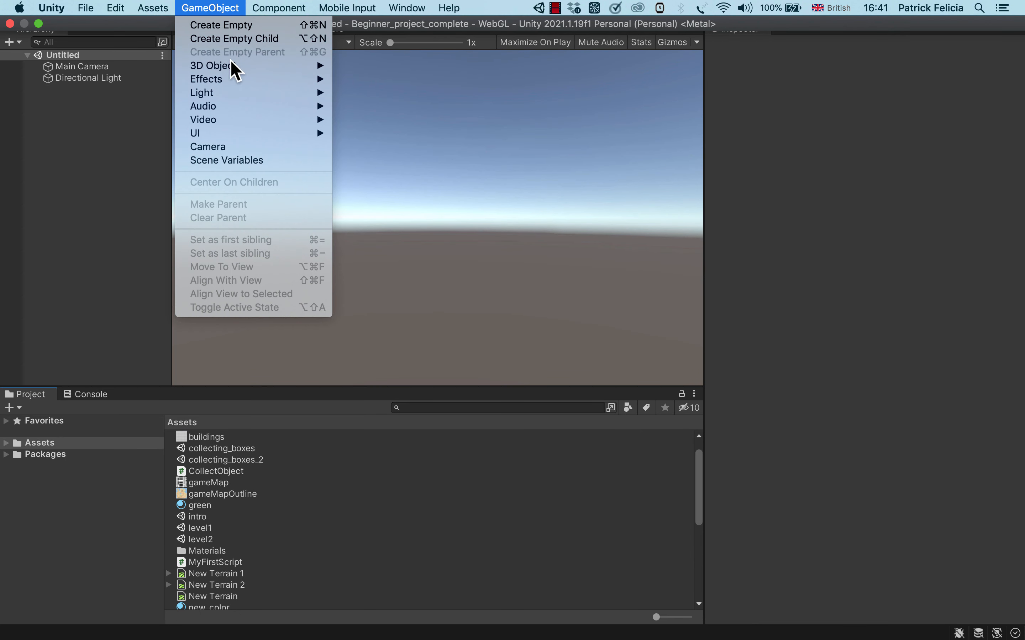
{"action": "mouse_move", "coordinate": [231, 135]}
{"action": "left_click", "coordinate": [398, 134]}
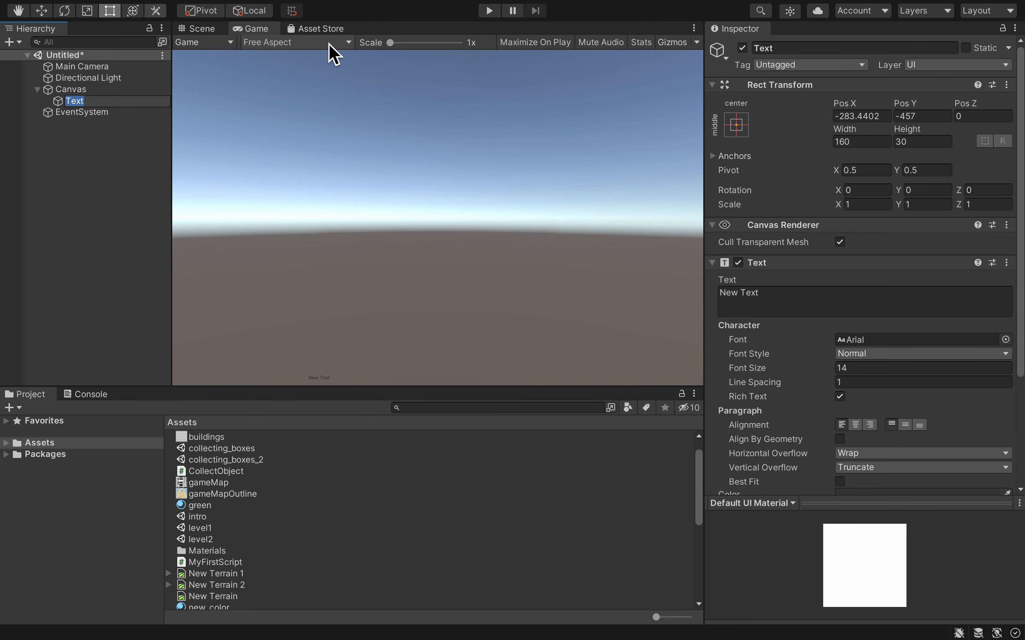
- In the Scene view, move the new text near the canvas centre, to about Pos X -11, Pos Y -4
{"action": "left_click", "coordinate": [193, 26]}
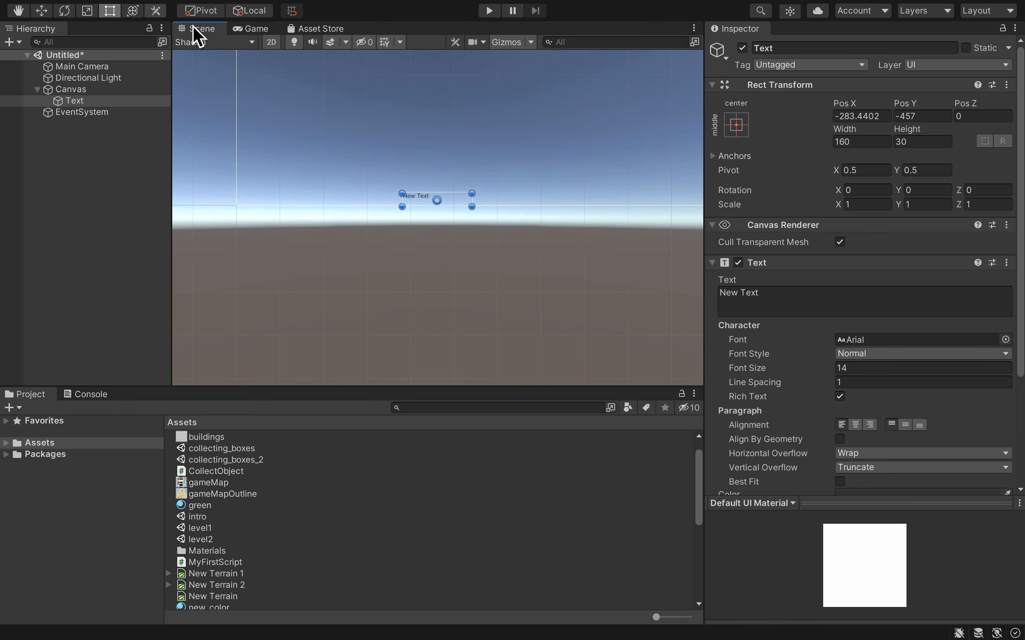
{"action": "left_click", "coordinate": [270, 42]}
{"action": "left_click", "coordinate": [271, 43]}
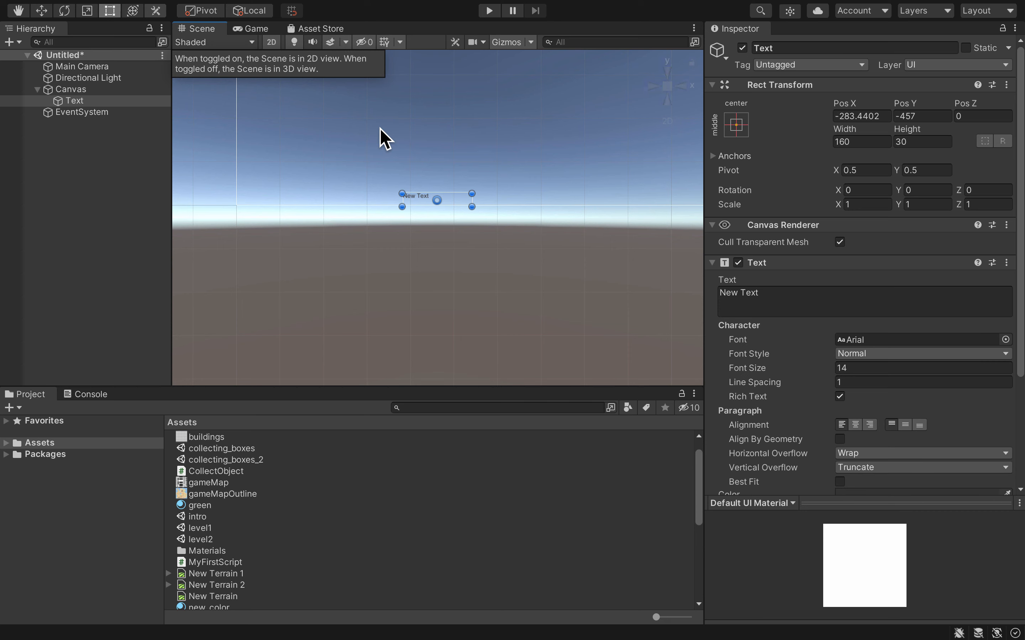
{"action": "scroll", "coordinate": [380, 128], "scroll_direction": "up", "scroll_amount": 5}
{"action": "scroll", "coordinate": [380, 128], "scroll_direction": "down", "scroll_amount": 10}
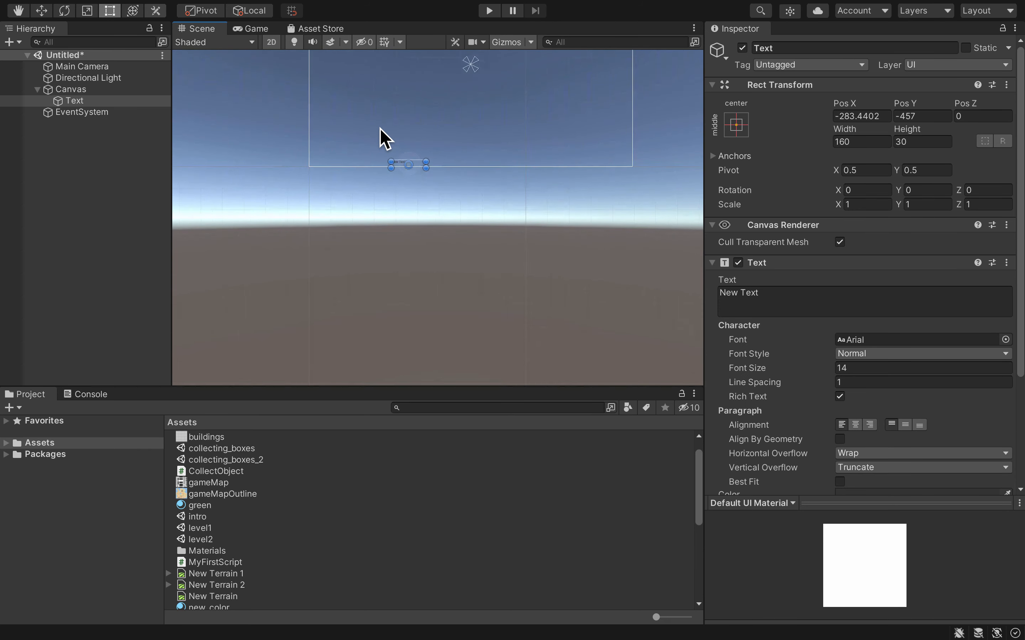
{"action": "scroll", "coordinate": [380, 128], "scroll_direction": "down", "scroll_amount": 5}
{"action": "scroll", "coordinate": [380, 128], "scroll_direction": "up", "scroll_amount": 3}
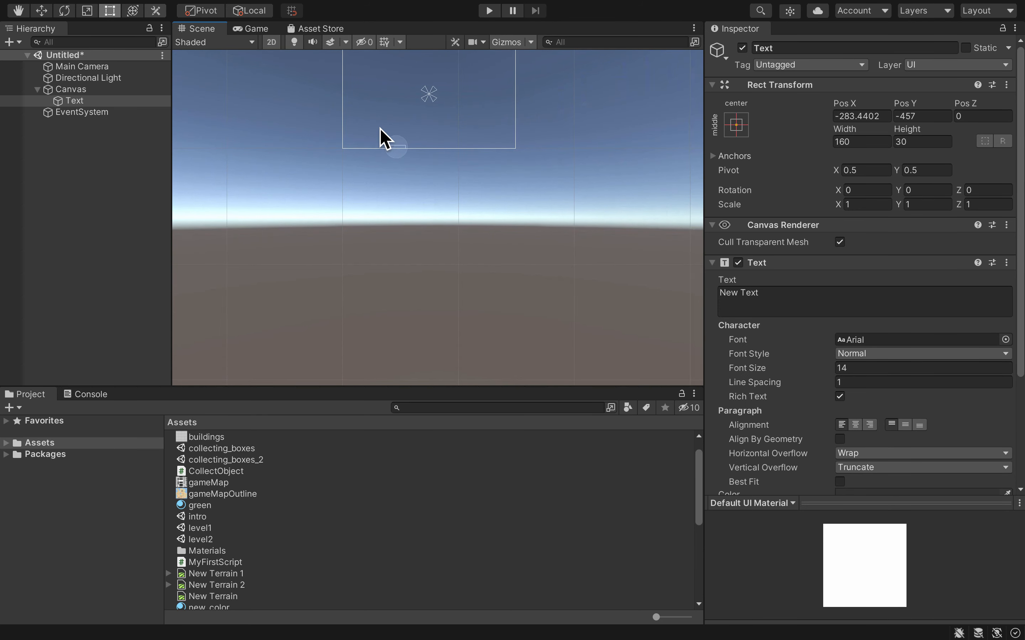
{"action": "middle_click_drag", "start_coordinate": [405, 131], "coordinate": [402, 240]}
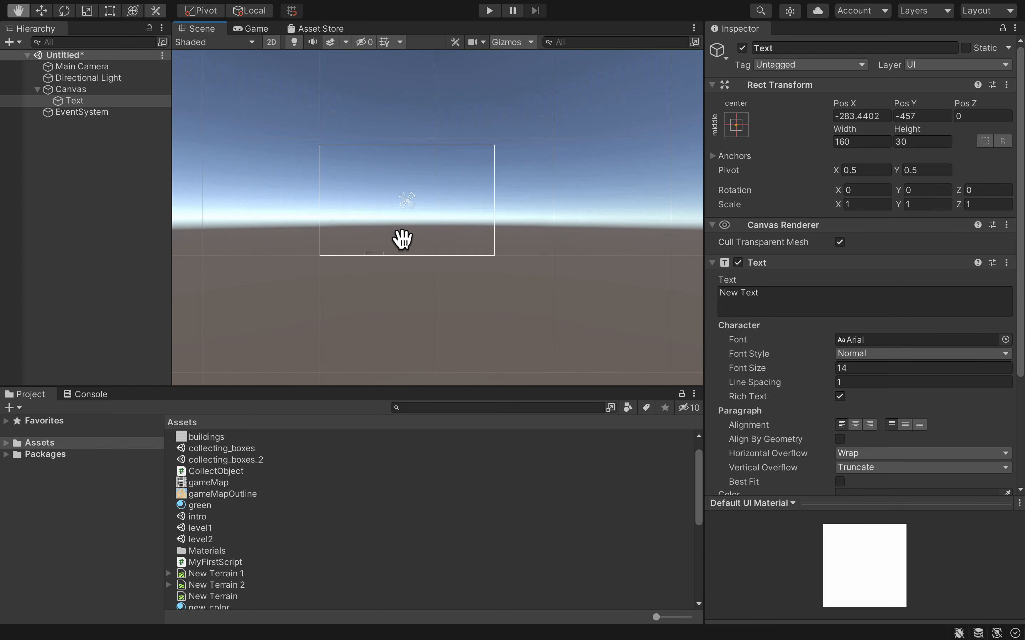
{"action": "scroll", "coordinate": [401, 240], "scroll_direction": "up", "scroll_amount": 6}
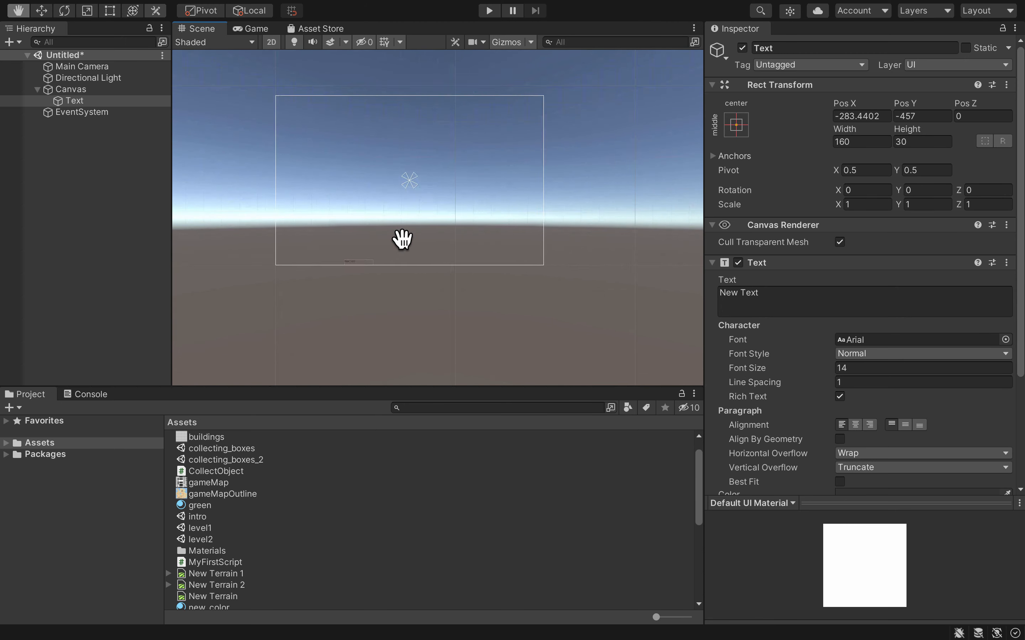
{"action": "left_click", "coordinate": [98, 100]}
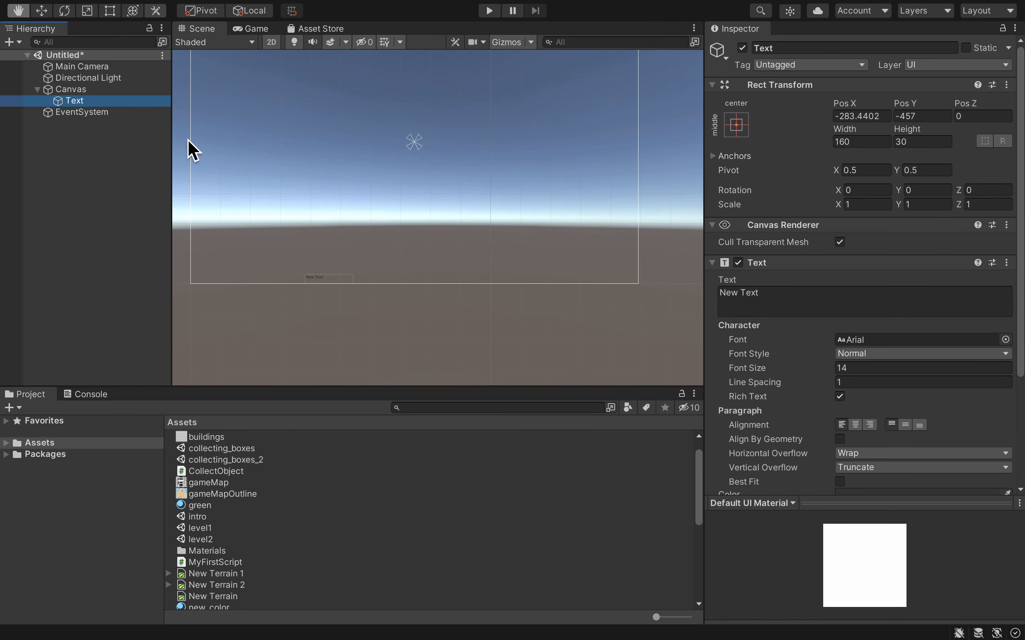
{"action": "key", "text": "w"}
{"action": "left_click_drag", "start_coordinate": [338, 261], "coordinate": [419, 133]}
- Set the text box to width 800 and height 200, with its text centred horizontally and vertically
{"action": "left_click", "coordinate": [856, 142]}
{"action": "double_click", "coordinate": [856, 142]}
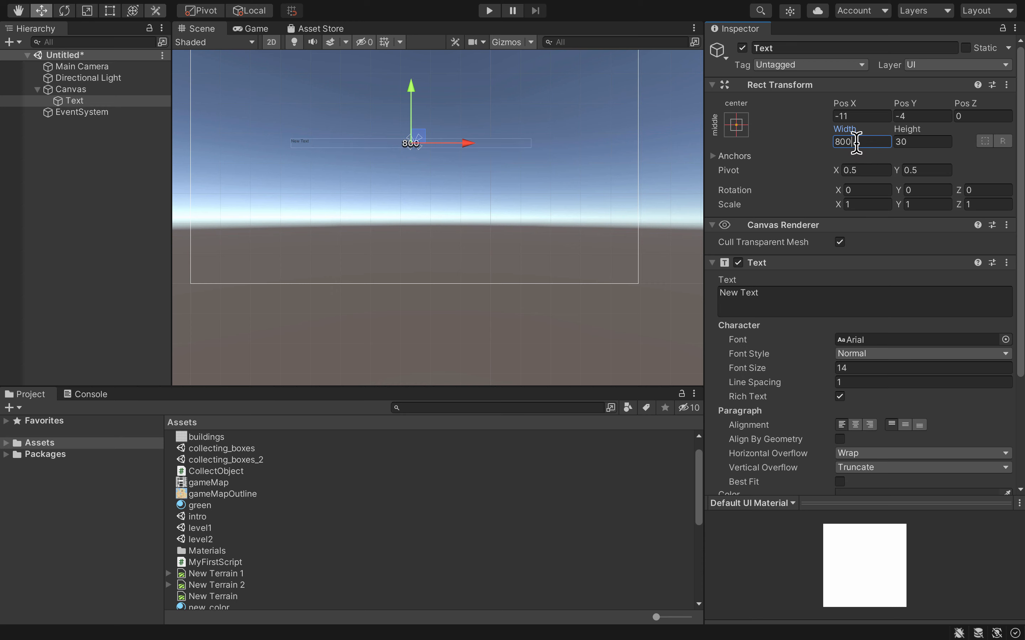
{"action": "key", "text": "Tab"}
{"action": "type", "text": "100"}
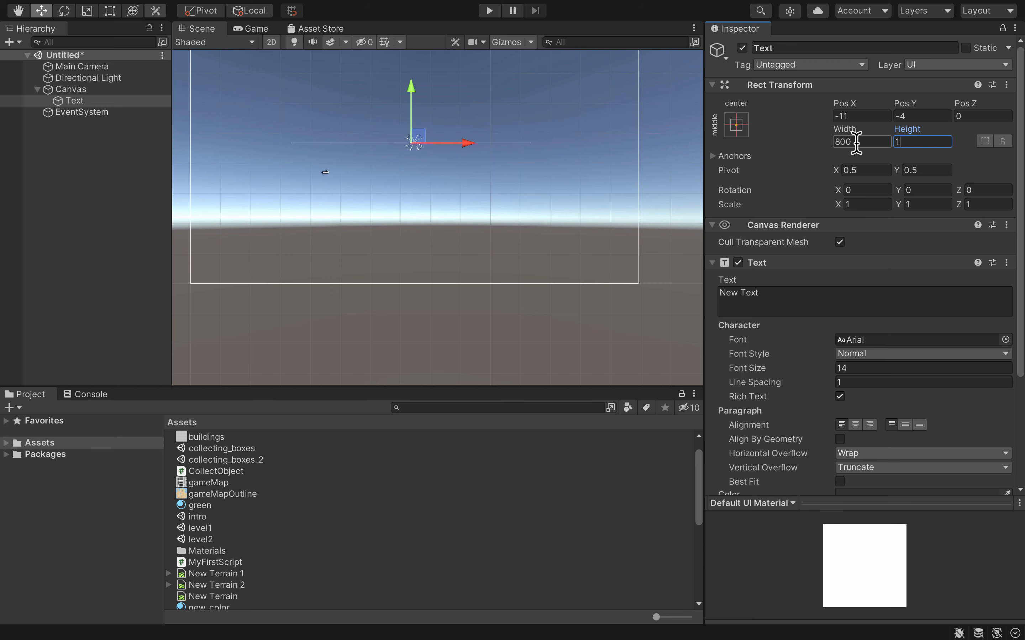
{"action": "key", "text": "BackSpace"}
{"action": "key", "text": "BackSpace"}
{"action": "key", "text": "BackSpace"}
{"action": "type", "text": "200"}
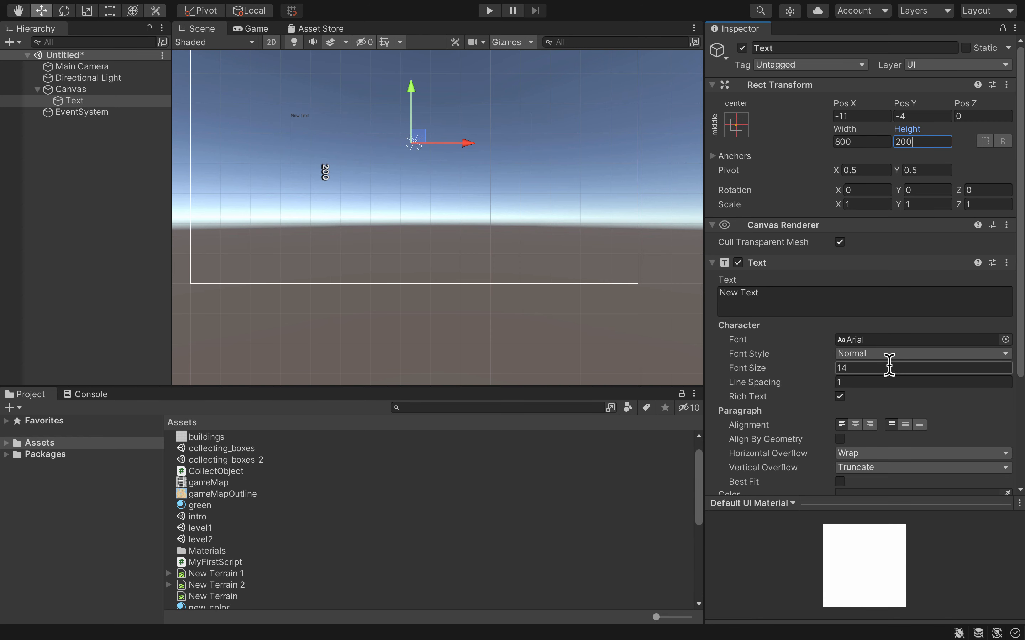
{"action": "left_click", "coordinate": [856, 425]}
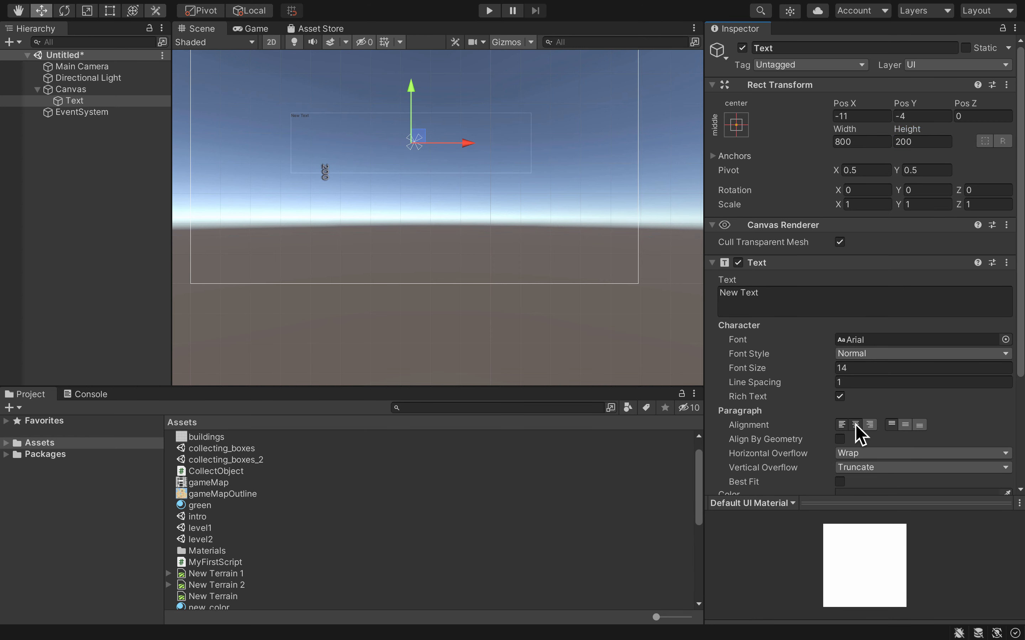
{"action": "left_click", "coordinate": [905, 425]}
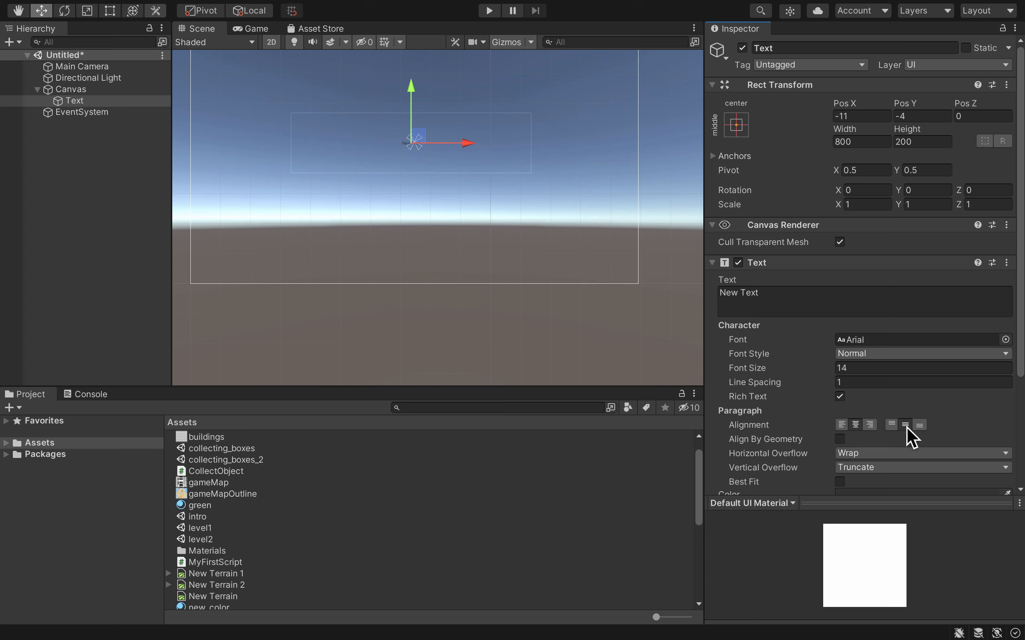
- Change the text content to "ESCAPE THE ISLAND" and set its font size to 100
{"action": "left_click", "coordinate": [865, 309]}
{"action": "double_click", "coordinate": [784, 299]}
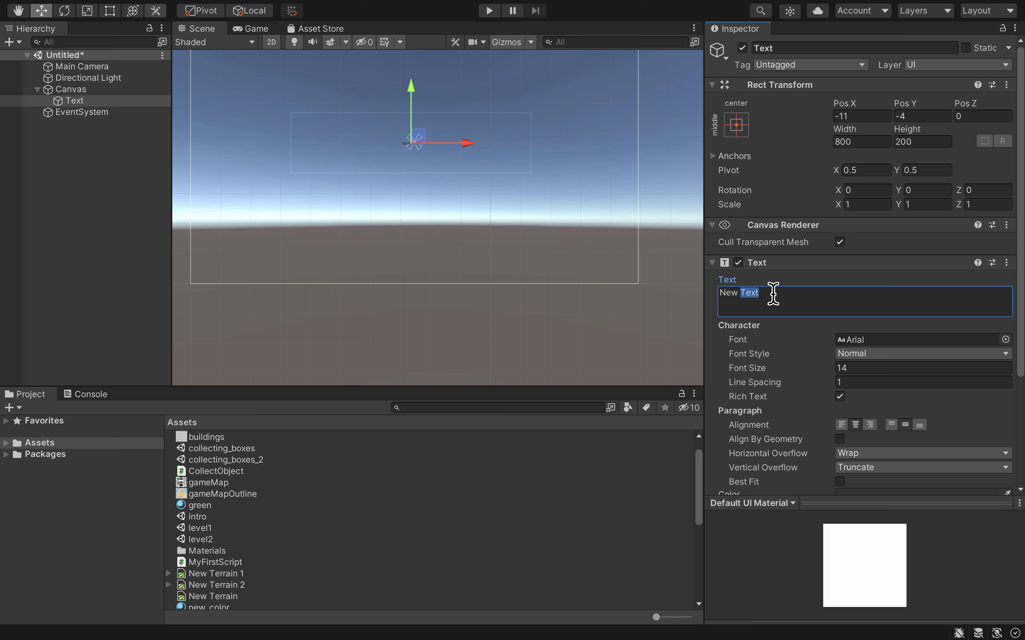
{"action": "key", "text": "super+a"}
{"action": "type", "text": "E"}
{"action": "left_click", "coordinate": [849, 368]}
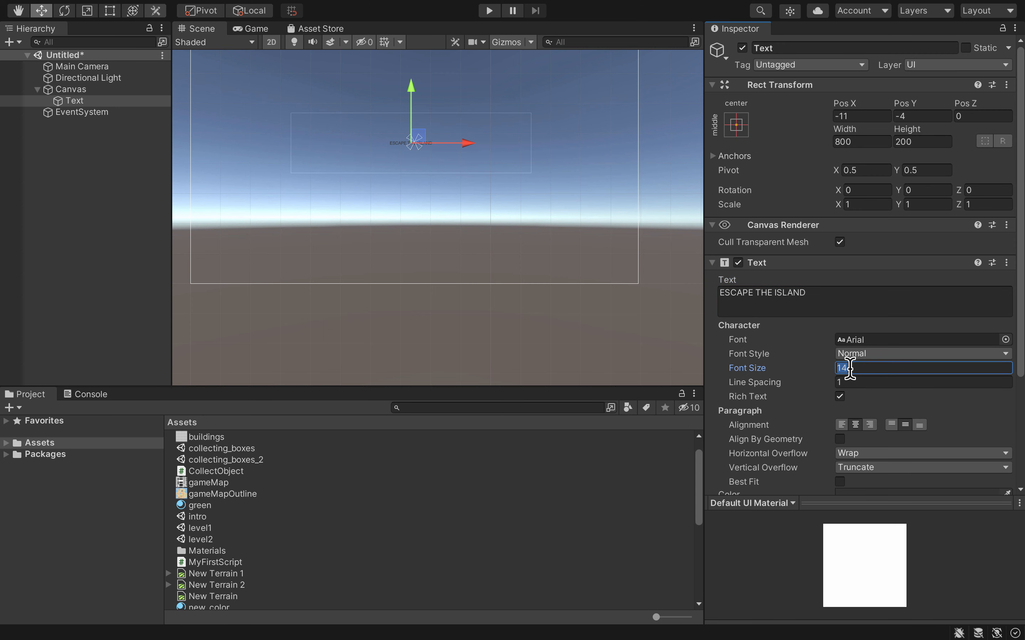
{"action": "type", "text": "100"}
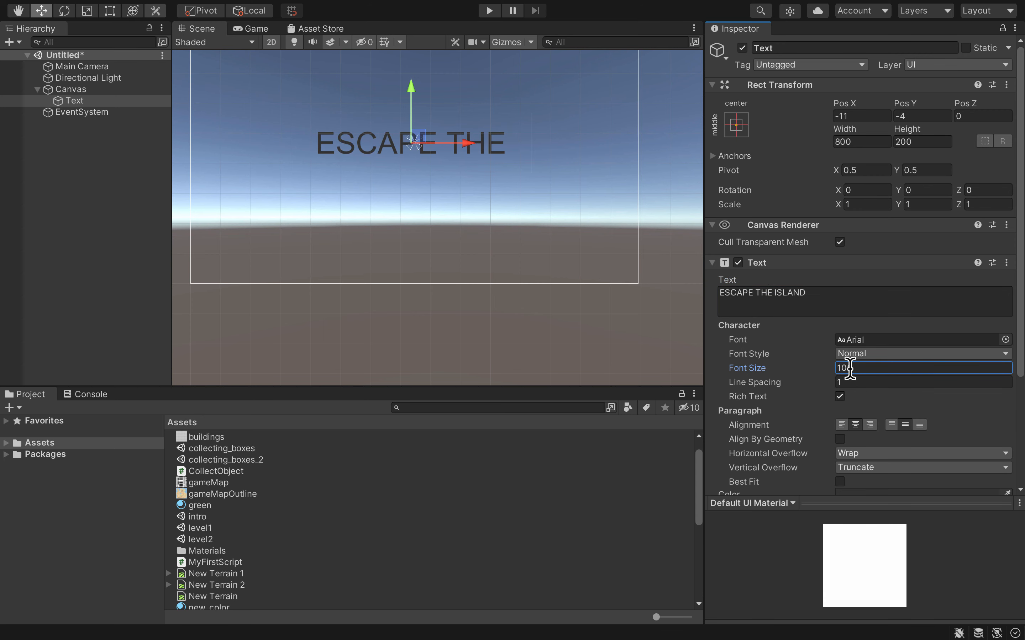
- Enlarge the title's text box to about 873 by 352, and move it up to the horizontal centre at Pos Y 105
{"action": "left_click", "coordinate": [97, 67]}
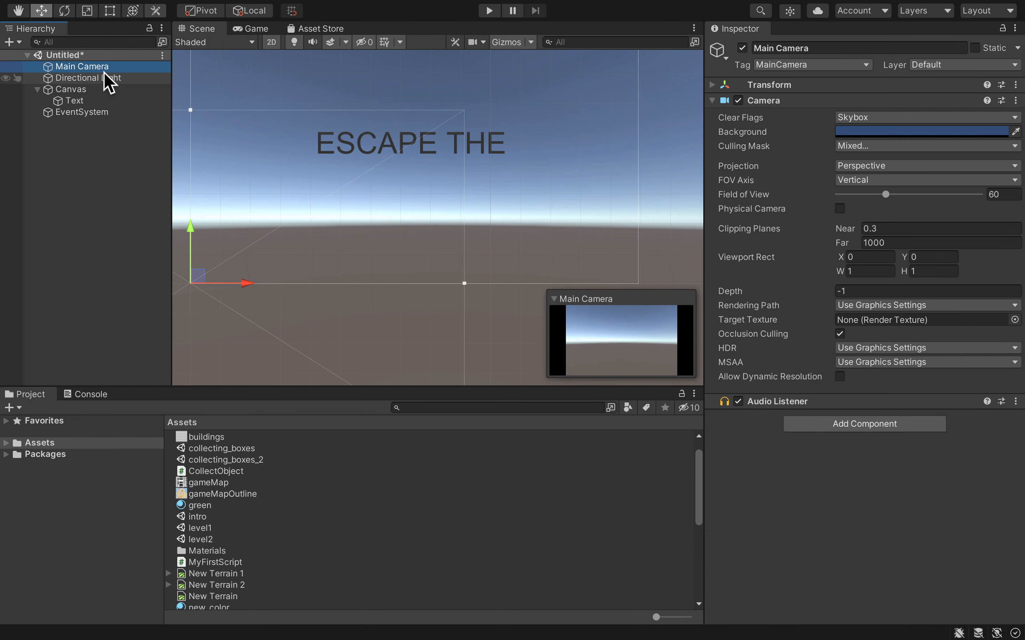
{"action": "left_click", "coordinate": [89, 90]}
{"action": "left_click", "coordinate": [82, 100]}
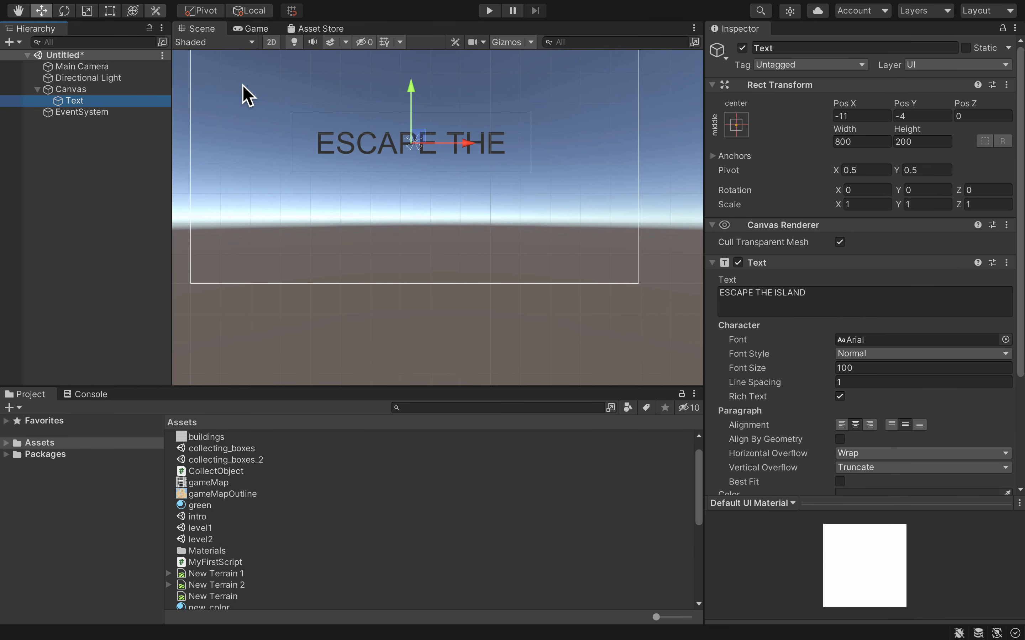
{"action": "key", "text": "e"}
{"action": "key", "text": "r"}
{"action": "key", "text": "t"}
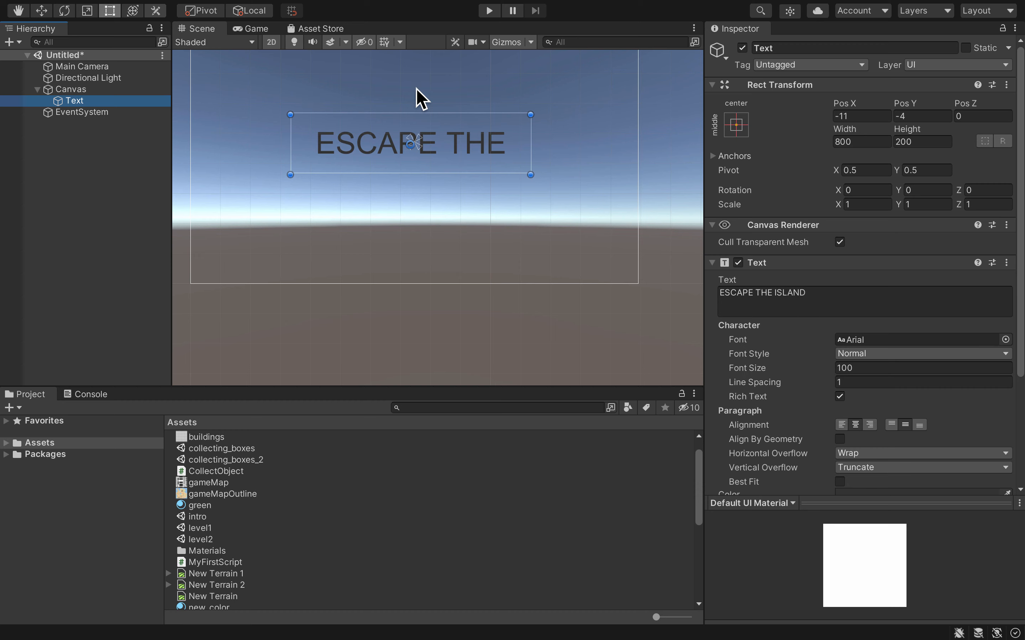
{"action": "left_click_drag", "start_coordinate": [530, 174], "coordinate": [552, 219]}
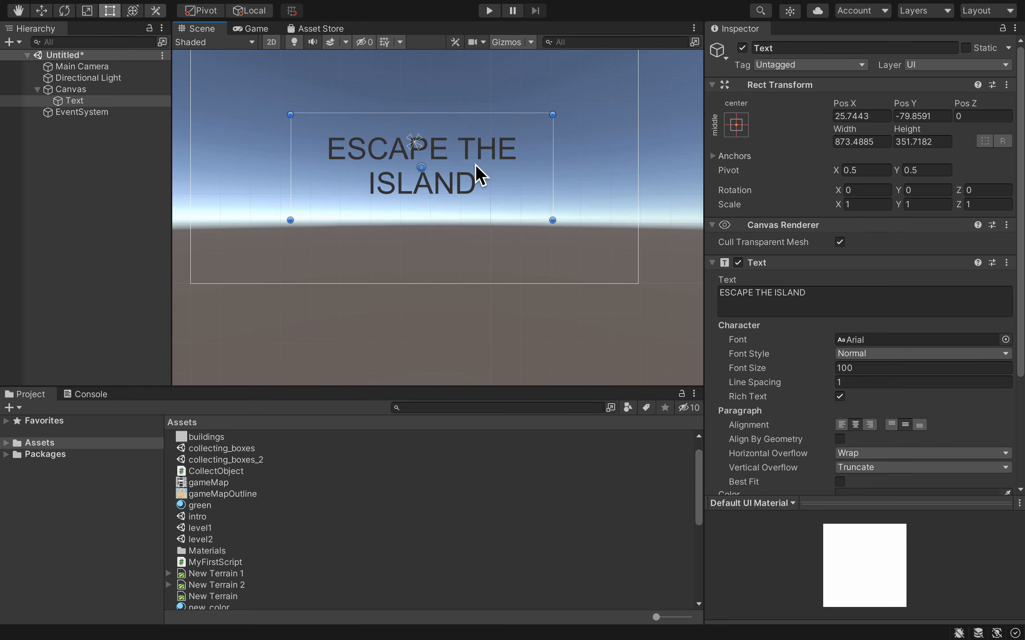
{"action": "left_click_drag", "start_coordinate": [474, 164], "coordinate": [469, 106]}
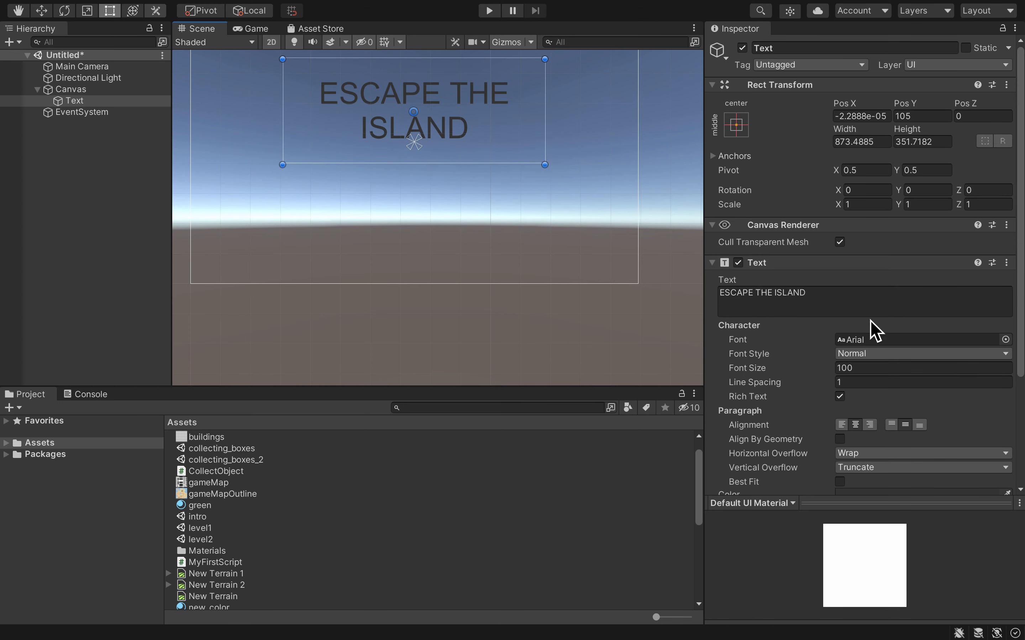
- Set the title text's color to the near-white F6E9E9
{"action": "scroll", "coordinate": [861, 436], "scroll_direction": "down", "scroll_amount": 3}
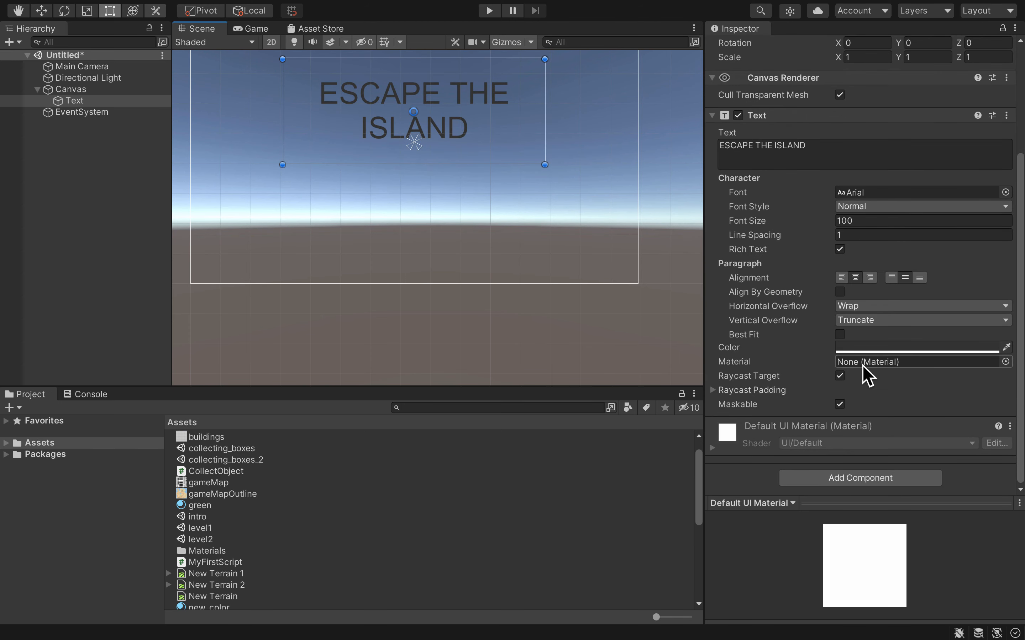
{"action": "left_click", "coordinate": [846, 345]}
{"action": "left_click", "coordinate": [897, 378]}
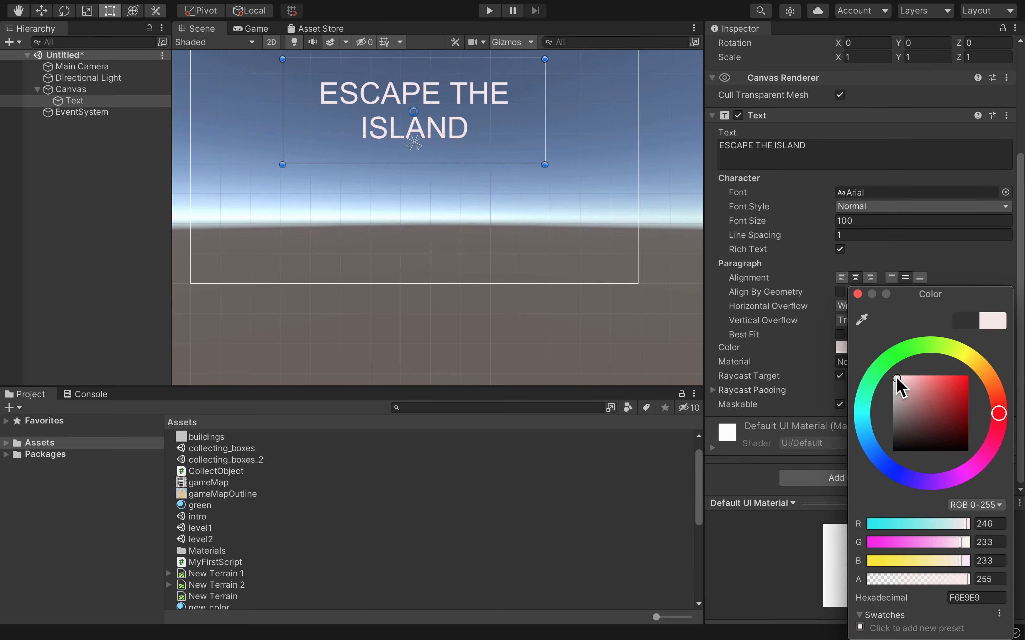
{"action": "left_click", "coordinate": [857, 293]}
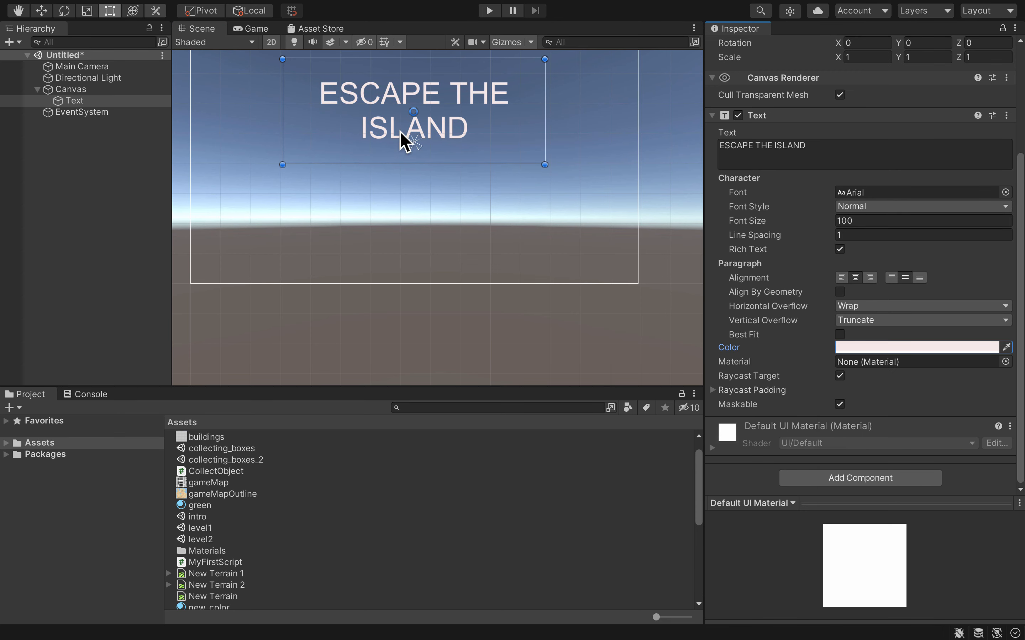
- Add a UI Button to the canvas, then enlarge it and centre it just below the title
{"action": "mouse_move", "coordinate": [153, 4]}
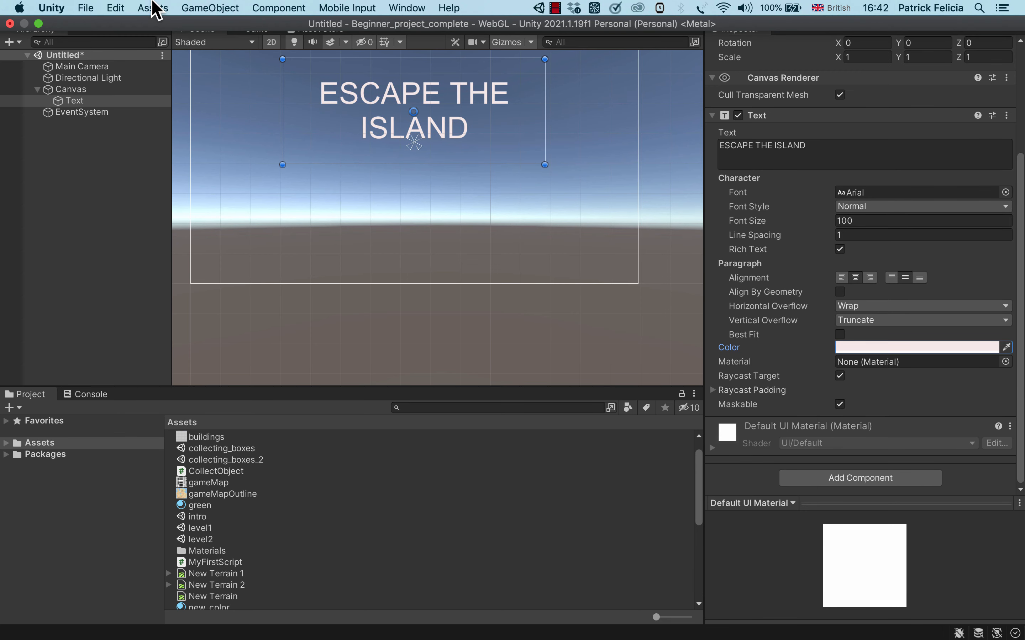
{"action": "left_click", "coordinate": [203, 8]}
{"action": "mouse_move", "coordinate": [296, 133]}
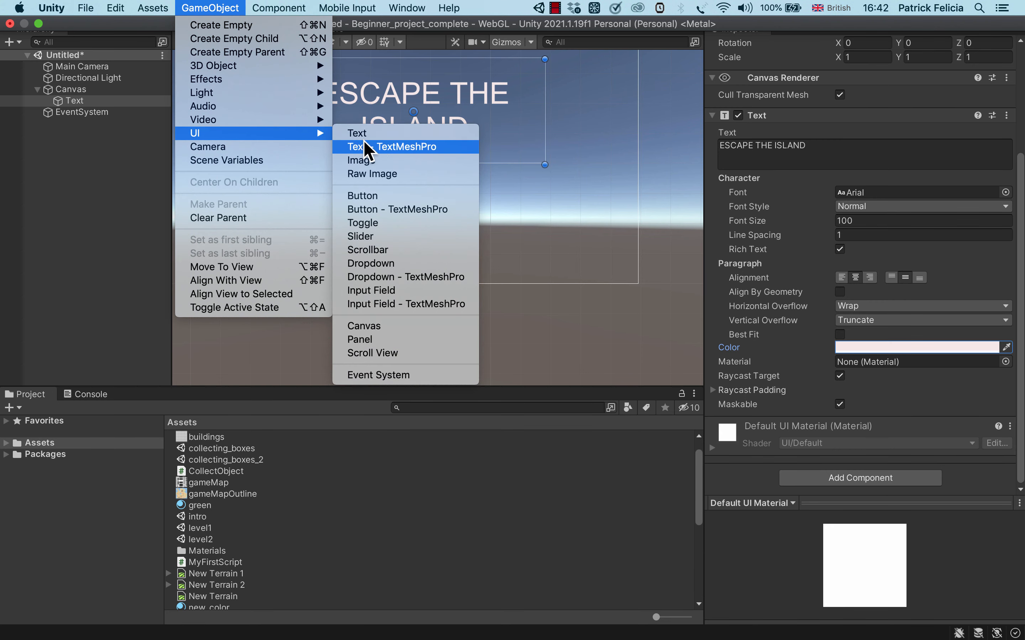
{"action": "left_click", "coordinate": [393, 196]}
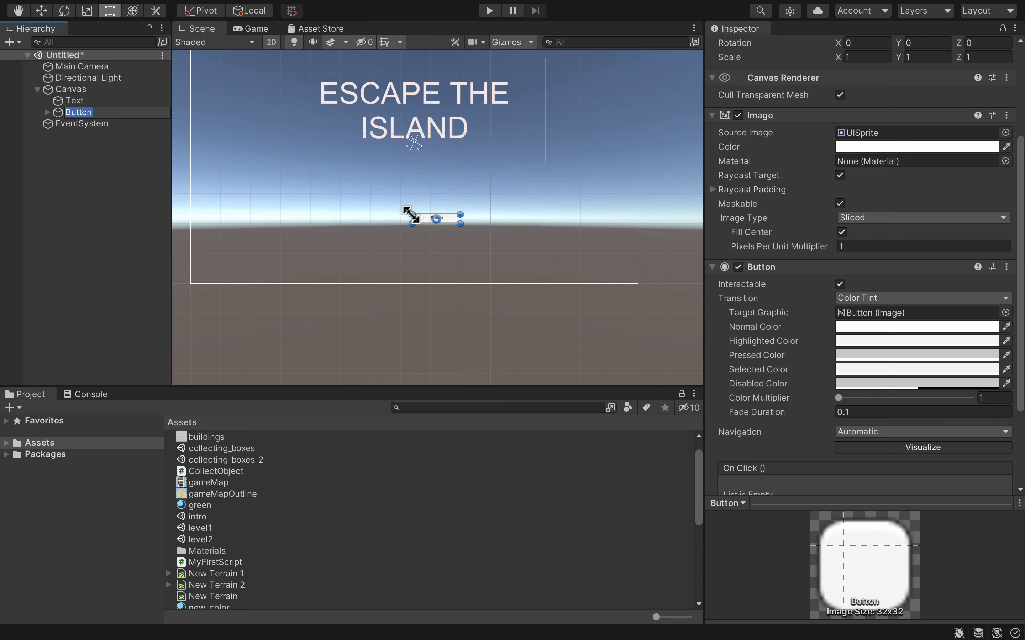
{"action": "mouse_move", "coordinate": [409, 215]}
{"action": "left_mouse_down"}
{"action": "mouse_move", "coordinate": [378, 187]}
{"action": "mouse_move", "coordinate": [368, 199]}
{"action": "mouse_move", "coordinate": [401, 198]}
{"action": "left_mouse_up"}
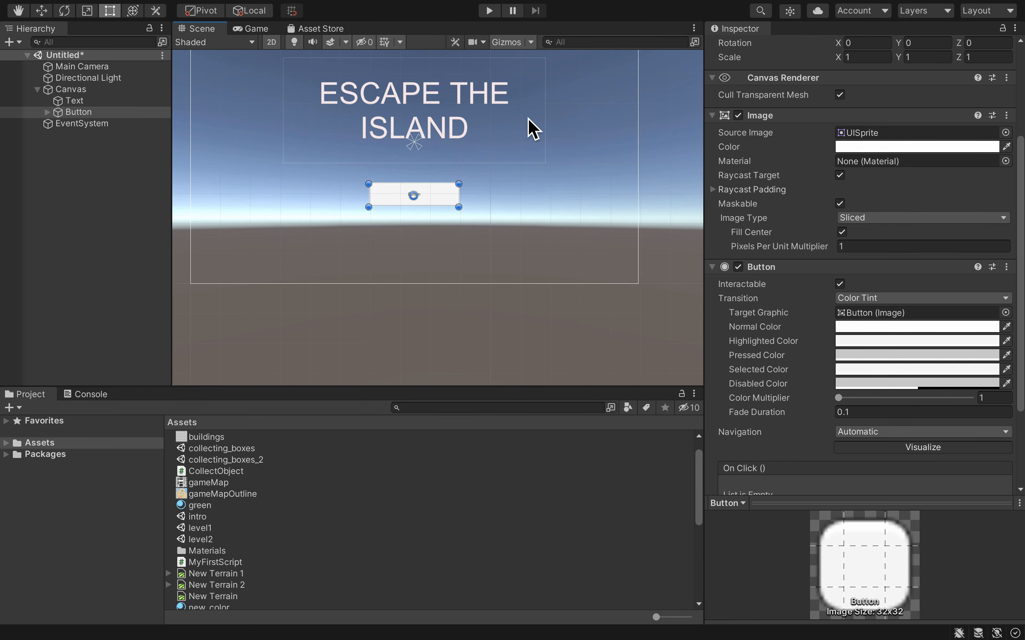
- Set the button's label to ">> START GAME <<" with a font size of 30
{"action": "left_click", "coordinate": [47, 111]}
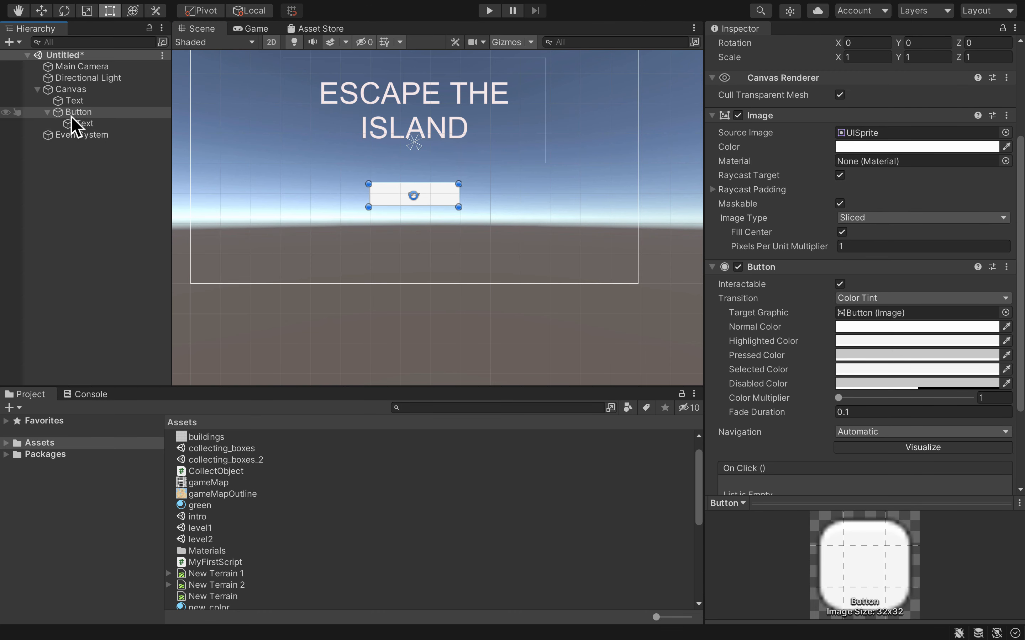
{"action": "left_click", "coordinate": [80, 124]}
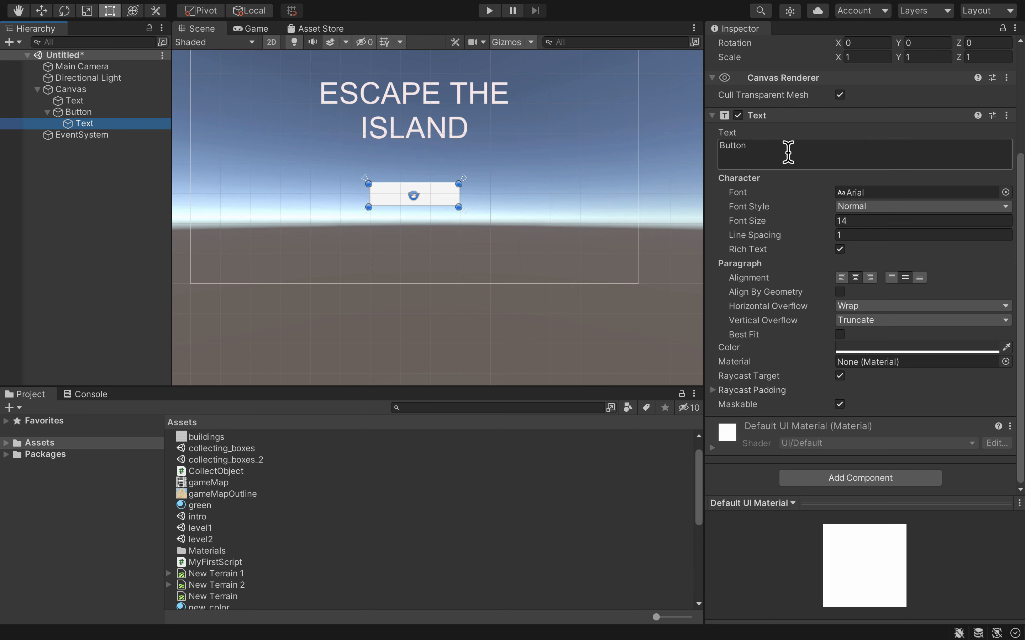
{"action": "left_click", "coordinate": [773, 147]}
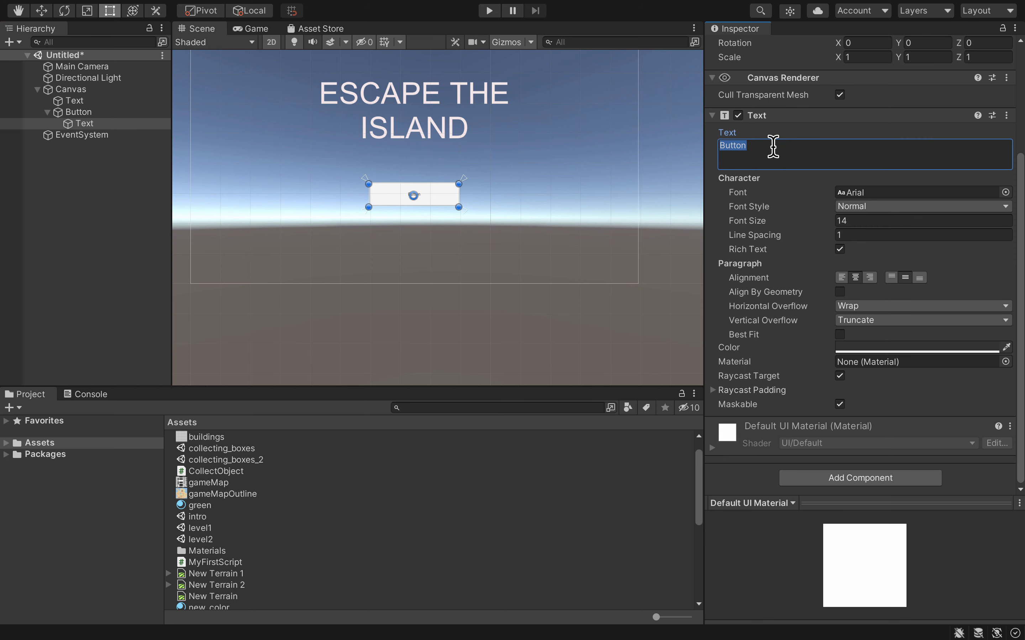
{"action": "type", "text": ">> START GAME <<"}
{"action": "left_click", "coordinate": [862, 221]}
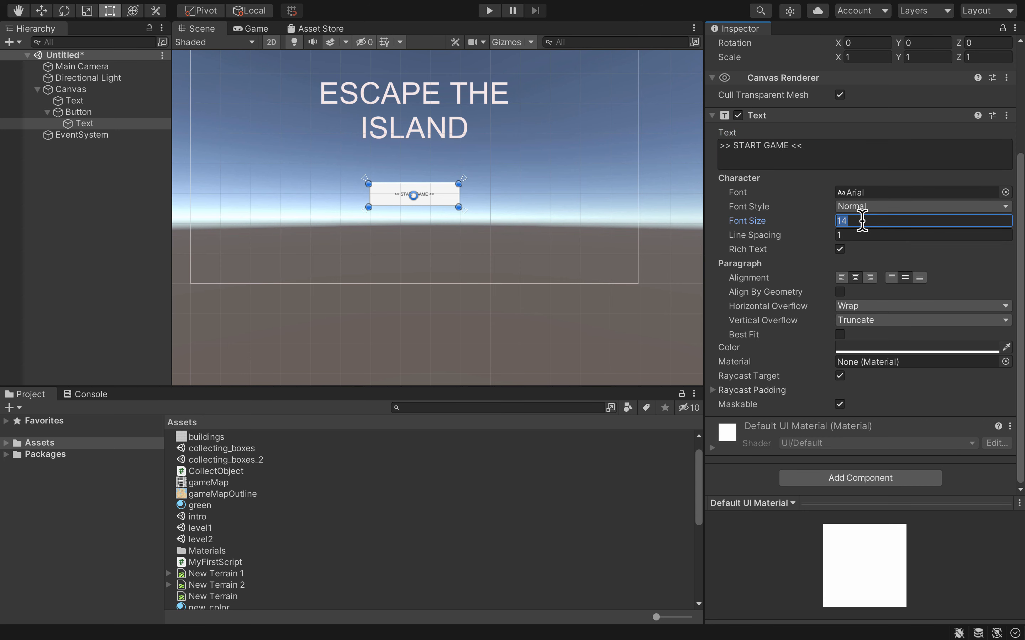
{"action": "type", "text": "30"}
{"action": "left_click", "coordinate": [517, 161]}
{"action": "scroll", "coordinate": [516, 163], "scroll_direction": "up", "scroll_amount": 1}
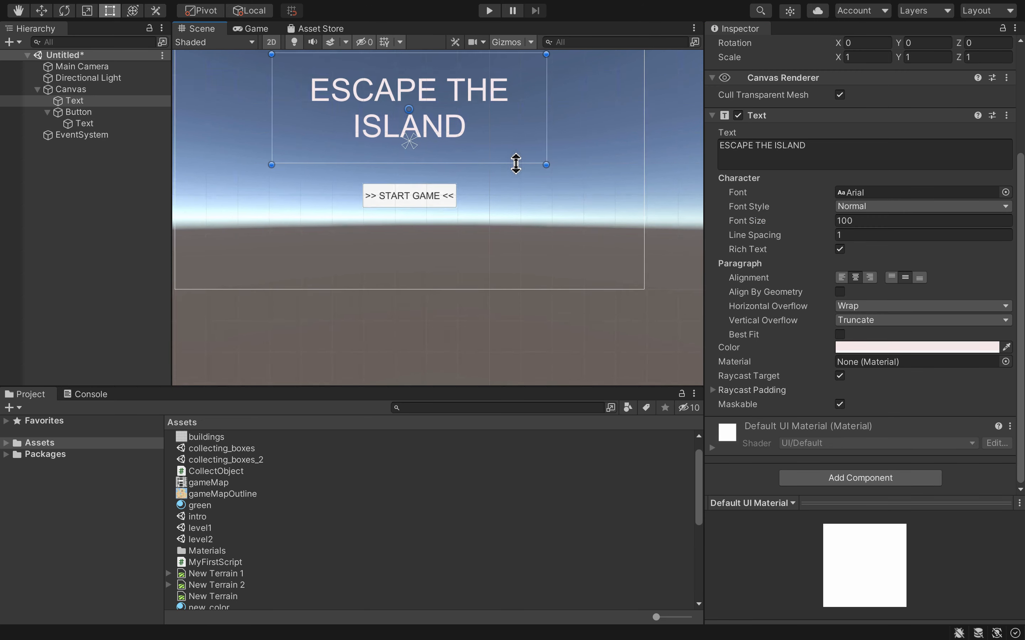
{"action": "scroll", "coordinate": [516, 163], "scroll_direction": "down", "scroll_amount": 4}
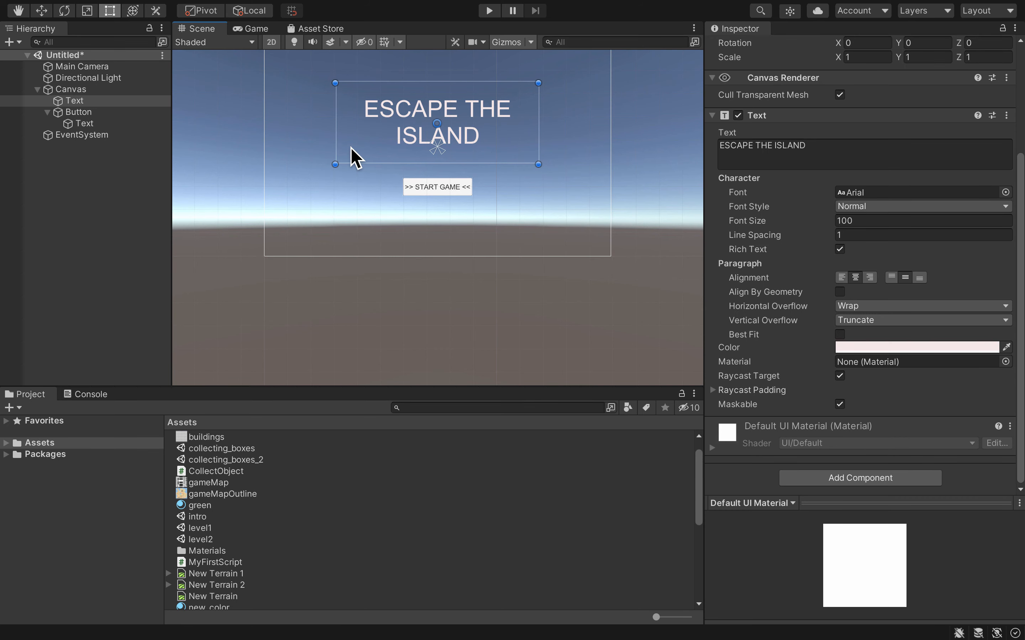
- Save the current scene as "splash" in the Assets folder
{"action": "key", "text": "super+s"}
{"action": "type", "text": "splash"}
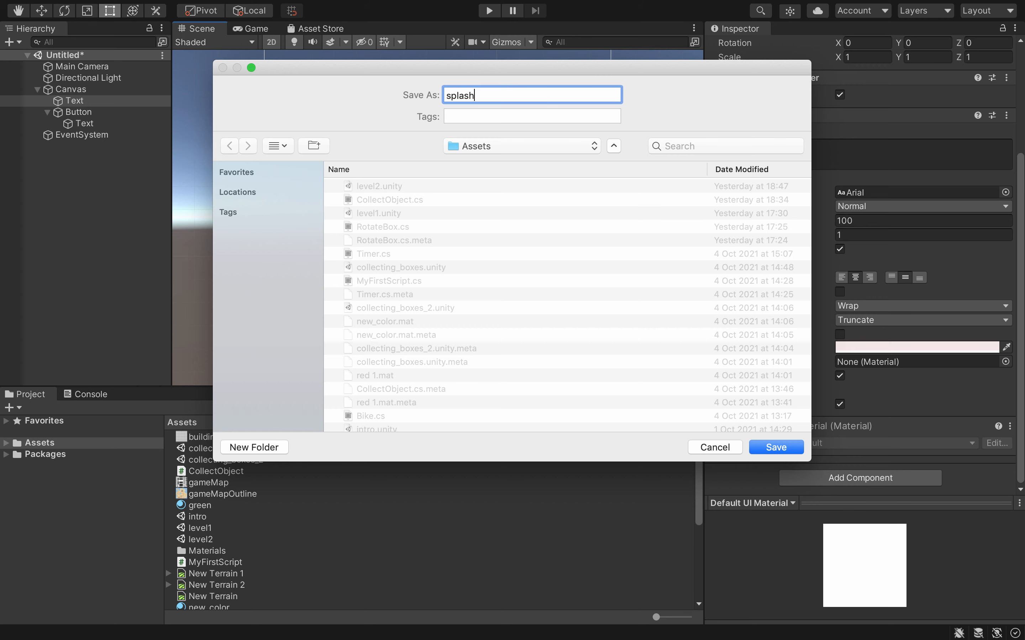
{"action": "key", "text": "Return"}
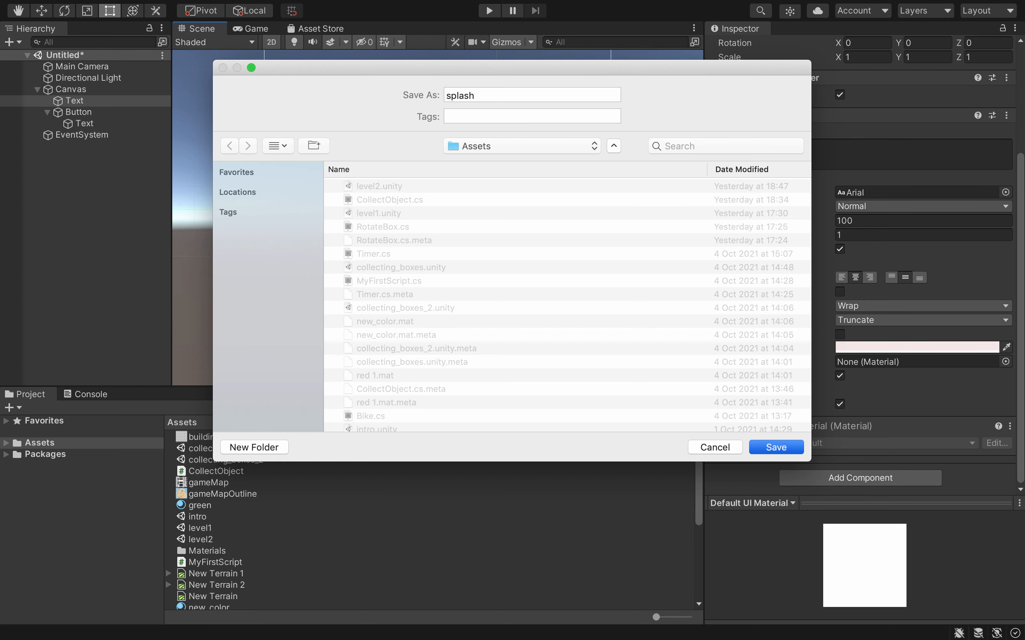
- Filter the project's assets to scenes only, using the search t:scene
{"action": "left_click", "coordinate": [450, 409]}
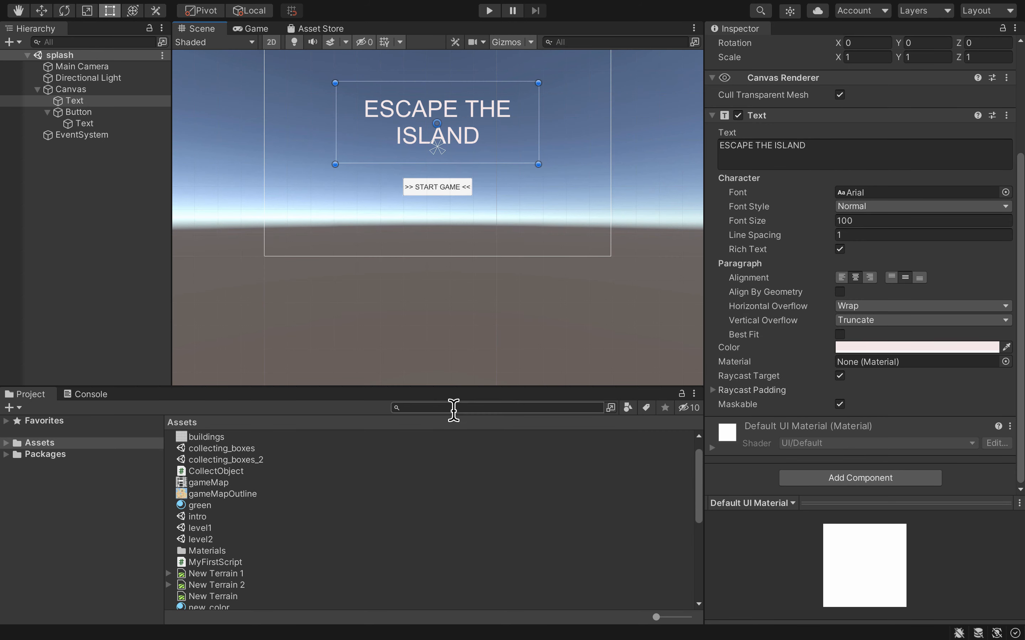
{"action": "type", "text": "t:scene"}
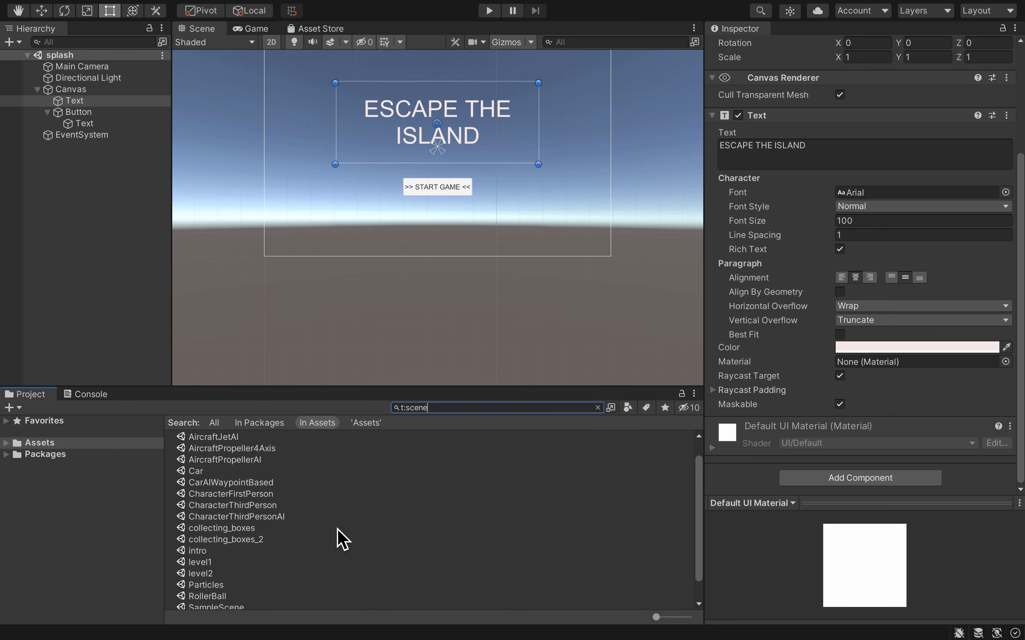
{"action": "scroll", "coordinate": [336, 528], "scroll_direction": "down", "scroll_amount": 2}
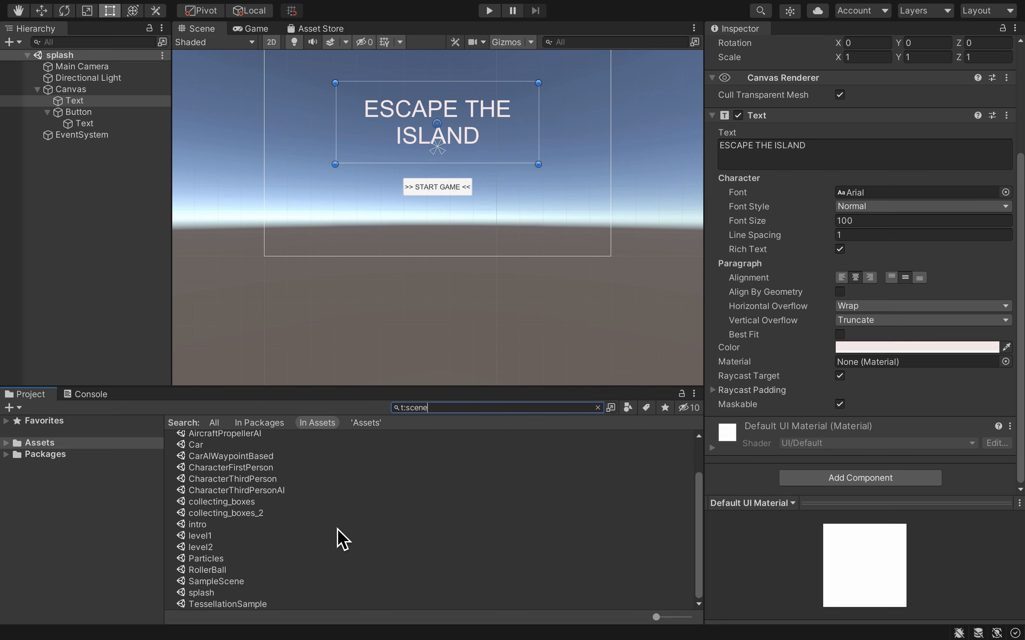
- Duplicate the splash scene asset and rename the copy "instructions"
{"action": "left_click", "coordinate": [207, 593]}
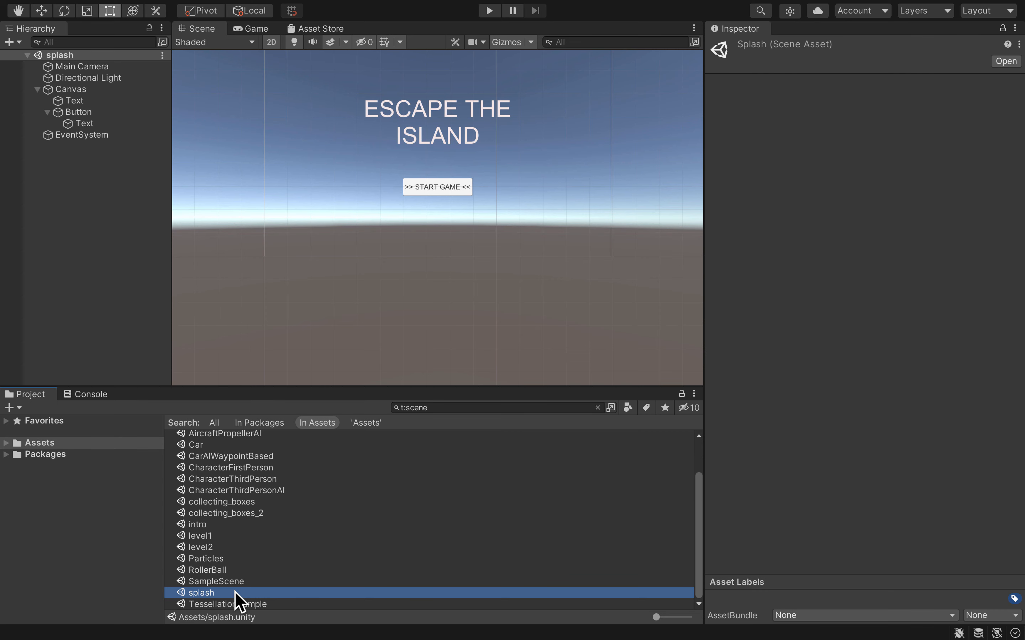
{"action": "key", "text": "ctrl+d"}
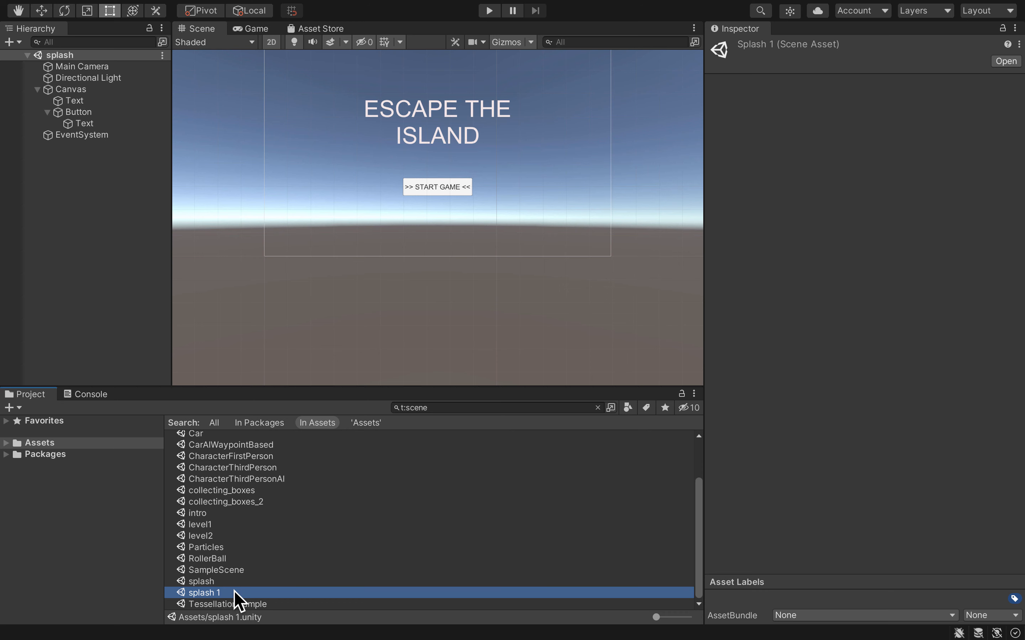
{"action": "left_click", "coordinate": [235, 595]}
{"action": "left_click", "coordinate": [234, 591]}
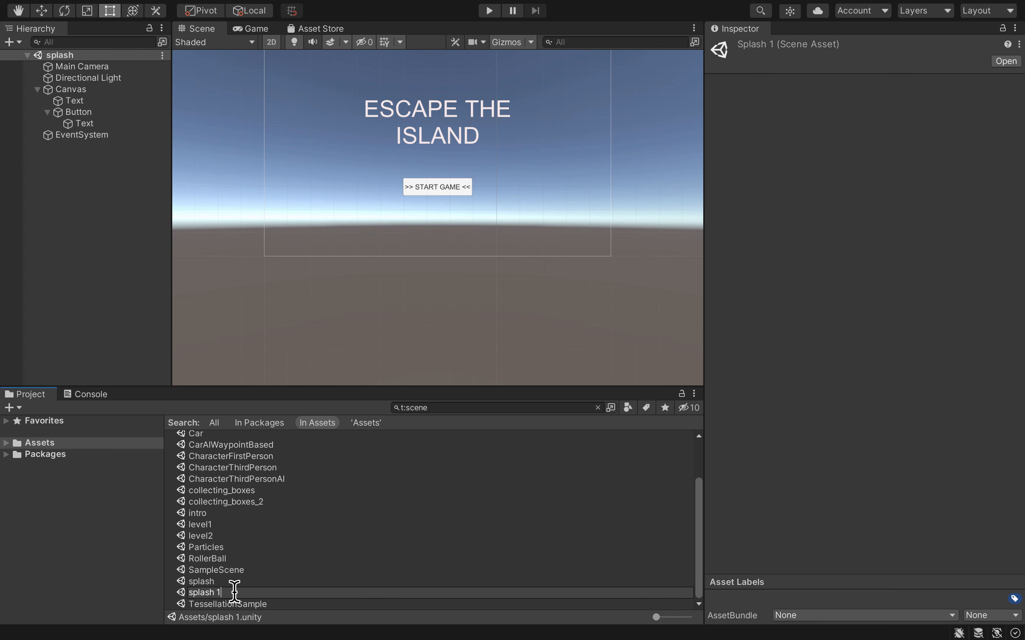
{"action": "key", "text": "ctrl+a"}
{"action": "type", "text": "instructions"}
{"action": "key", "text": "Return"}
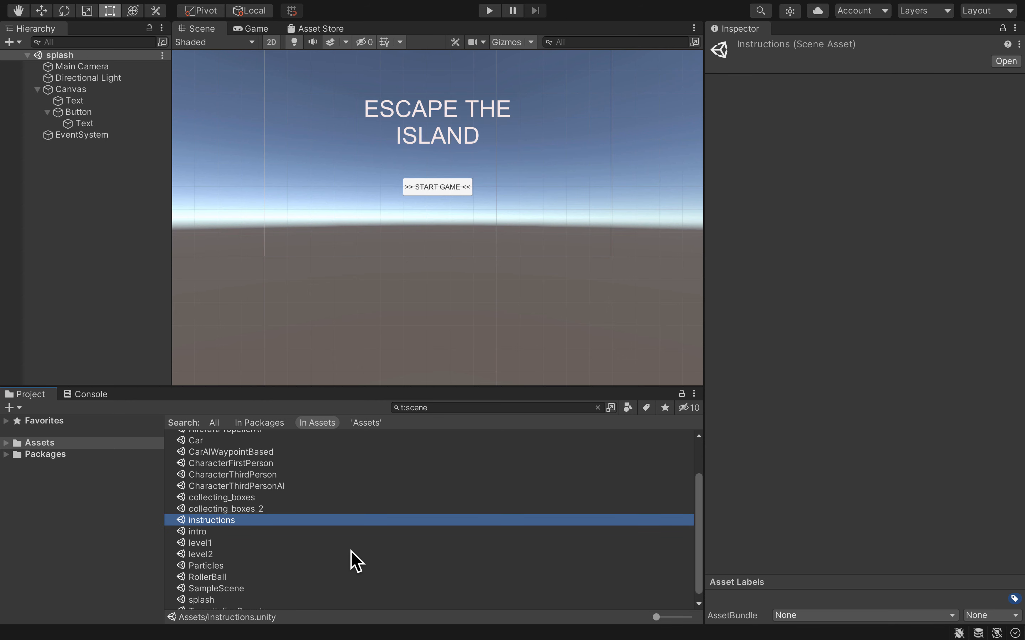
- Open the instructions scene and replace its title text with "COLLET BOXES TO GO TO NEXT LEVEL"
{"action": "double_click", "coordinate": [218, 522]}
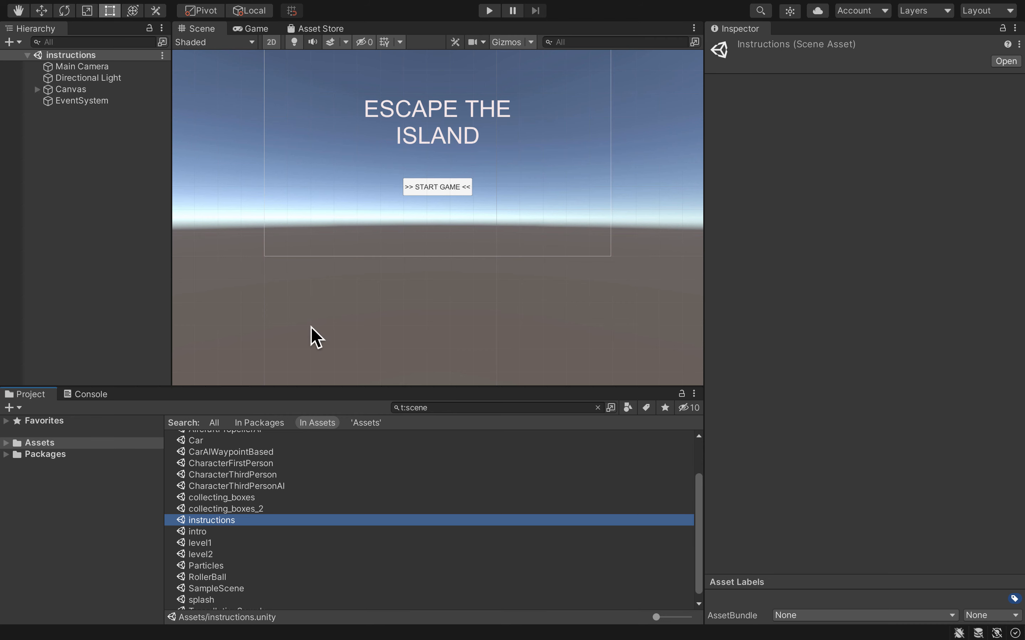
{"action": "left_click", "coordinate": [409, 113]}
{"action": "left_click", "coordinate": [409, 109]}
{"action": "left_click", "coordinate": [409, 114]}
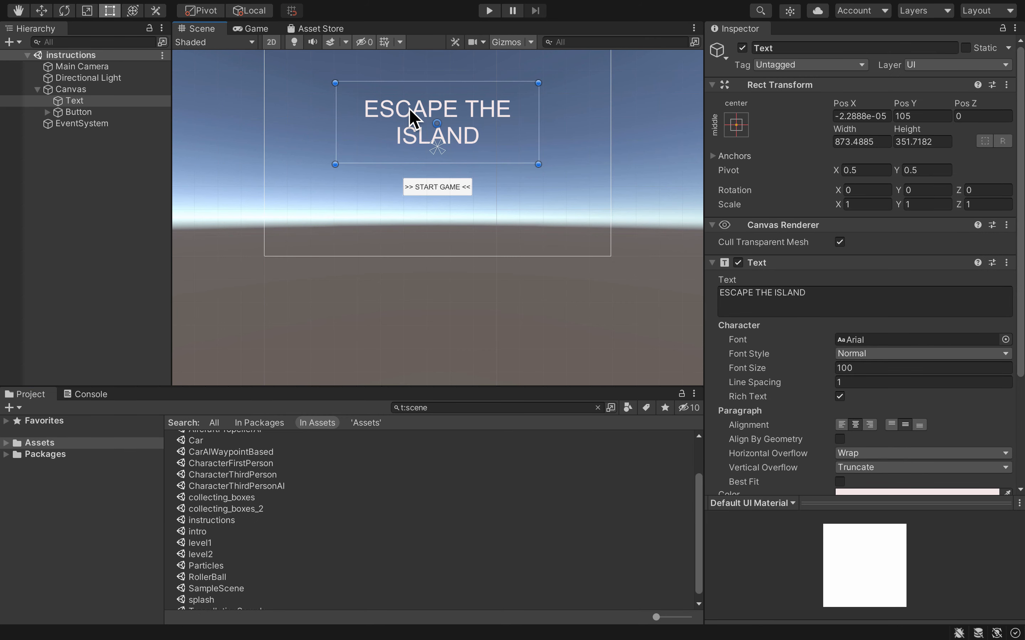
{"action": "left_click", "coordinate": [821, 292]}
{"action": "key", "text": "ctrl+a"}
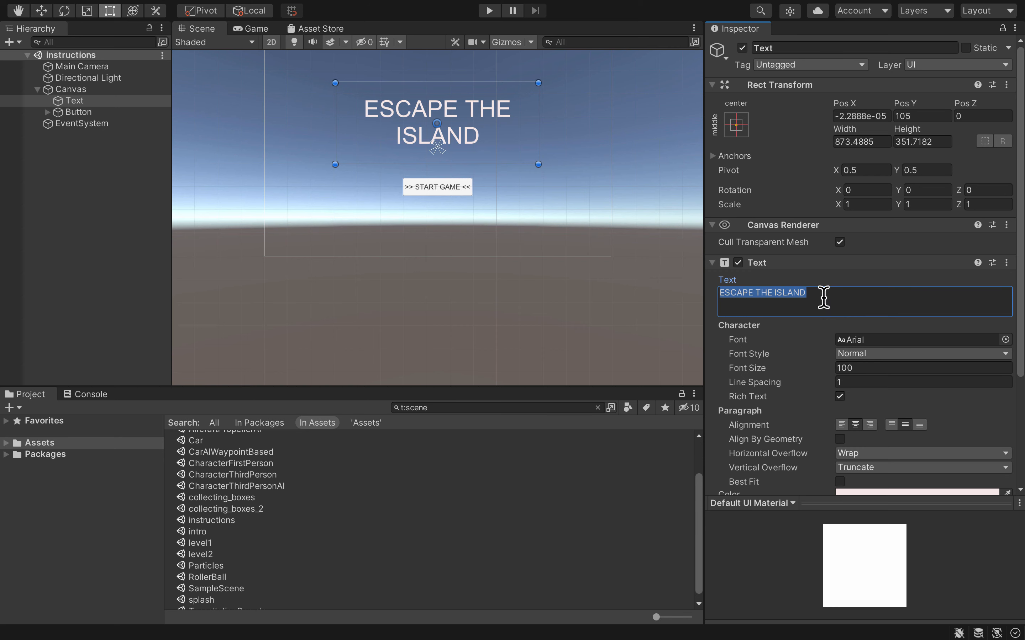
{"action": "type", "text": "COLLET BOX"}
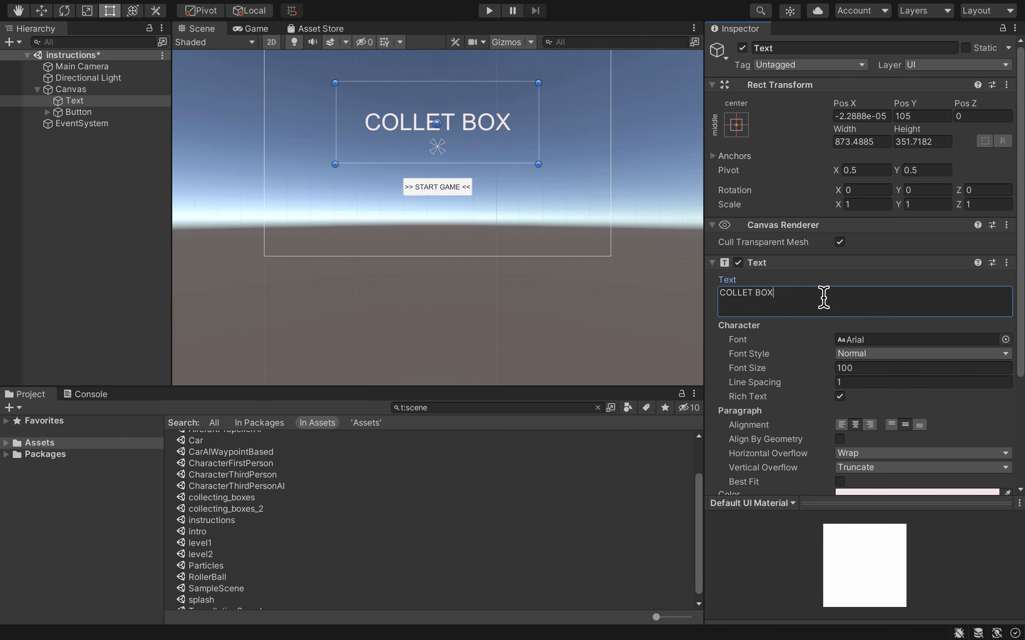
{"action": "type", "text": "ES TO"}
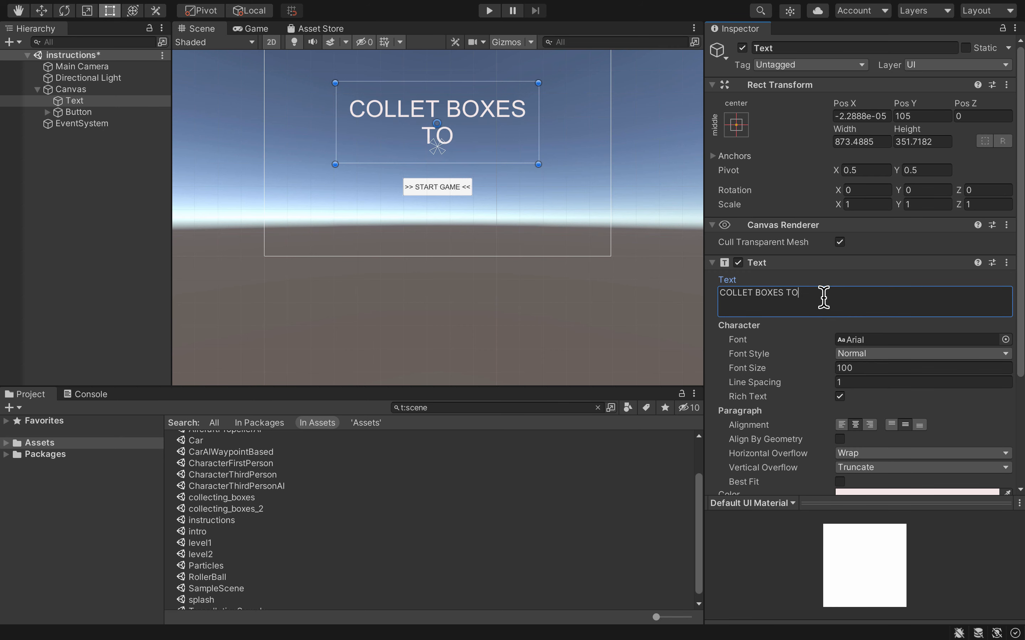
{"action": "type", "text": " GO TO"}
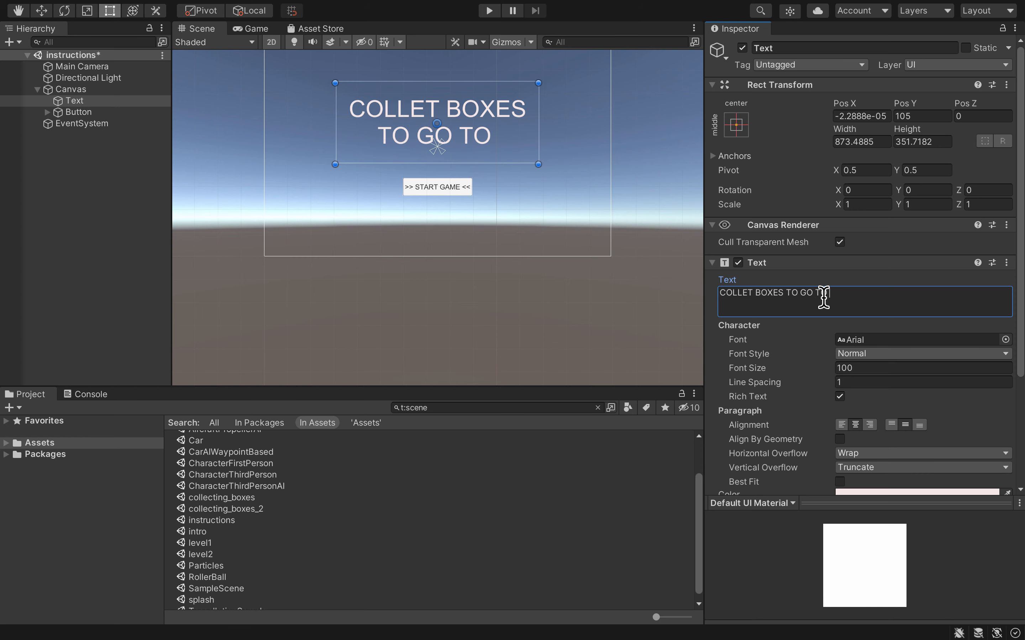
{"action": "type", "text": " NEX"}
{"action": "key", "text": "BackSpace"}
{"action": "type", "text": "EXT"}
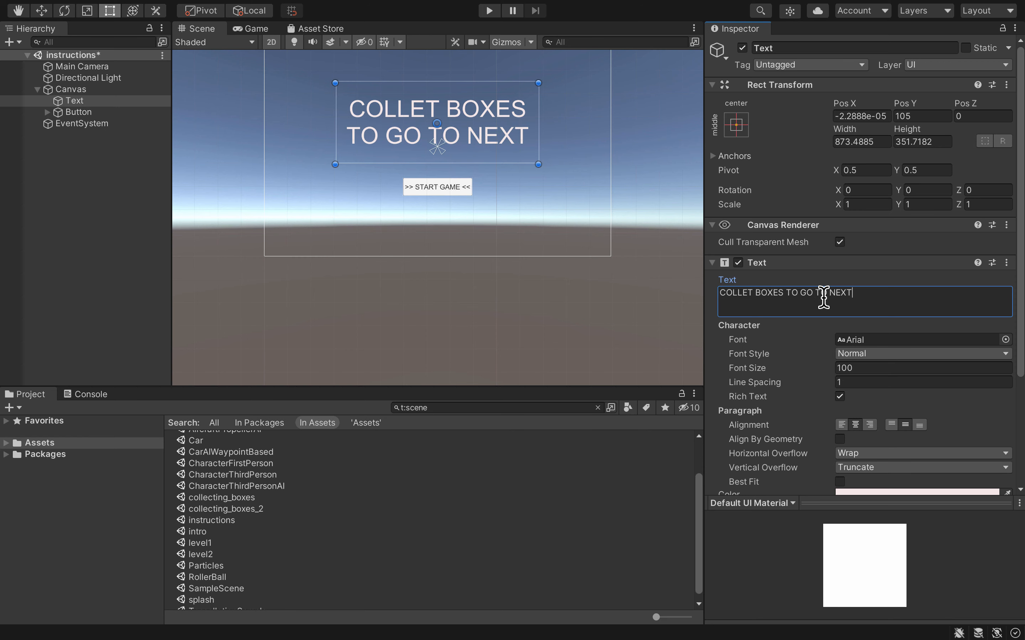
{"action": "type", "text": " LEVEL"}
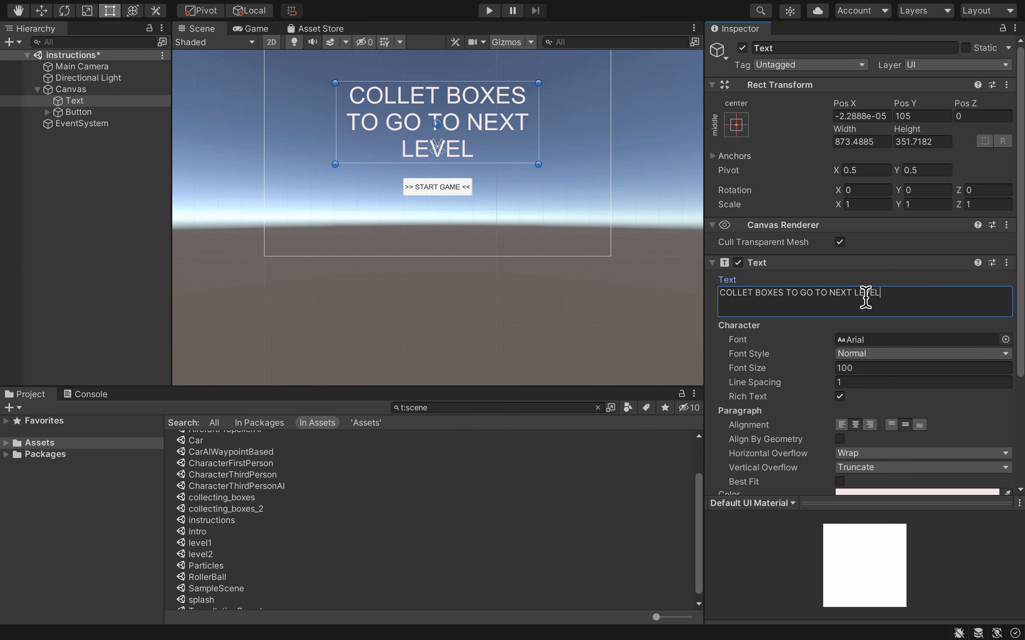
- Enlarge the instruction text's box to about 1351 by 606, extending it upward and to both sides
{"action": "left_click", "coordinate": [539, 87]}
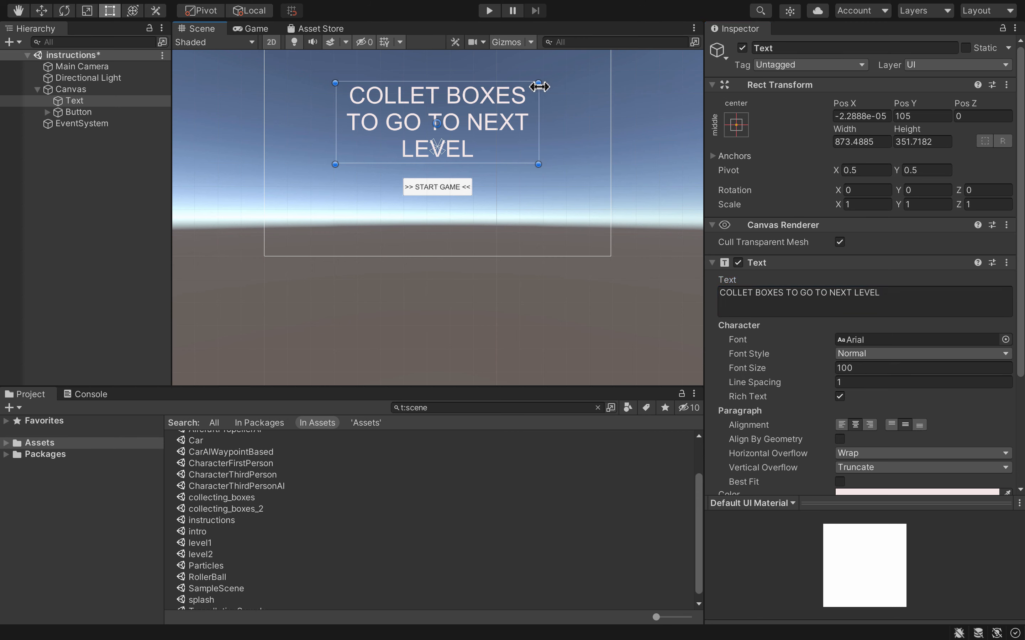
{"action": "left_click_drag", "start_coordinate": [539, 86], "coordinate": [601, 19]}
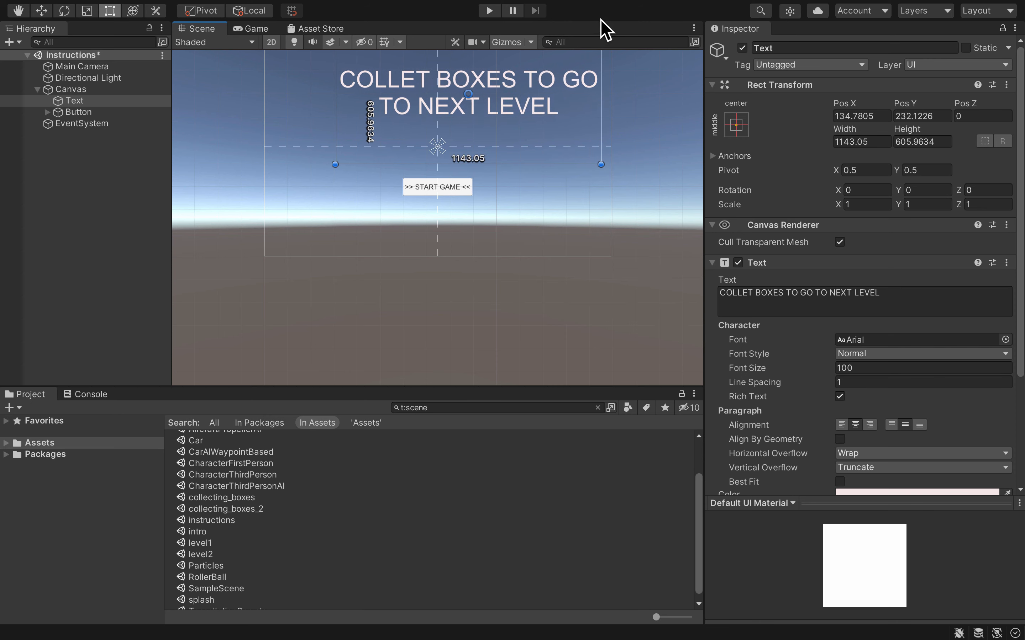
{"action": "left_click_drag", "start_coordinate": [335, 164], "coordinate": [285, 164]}
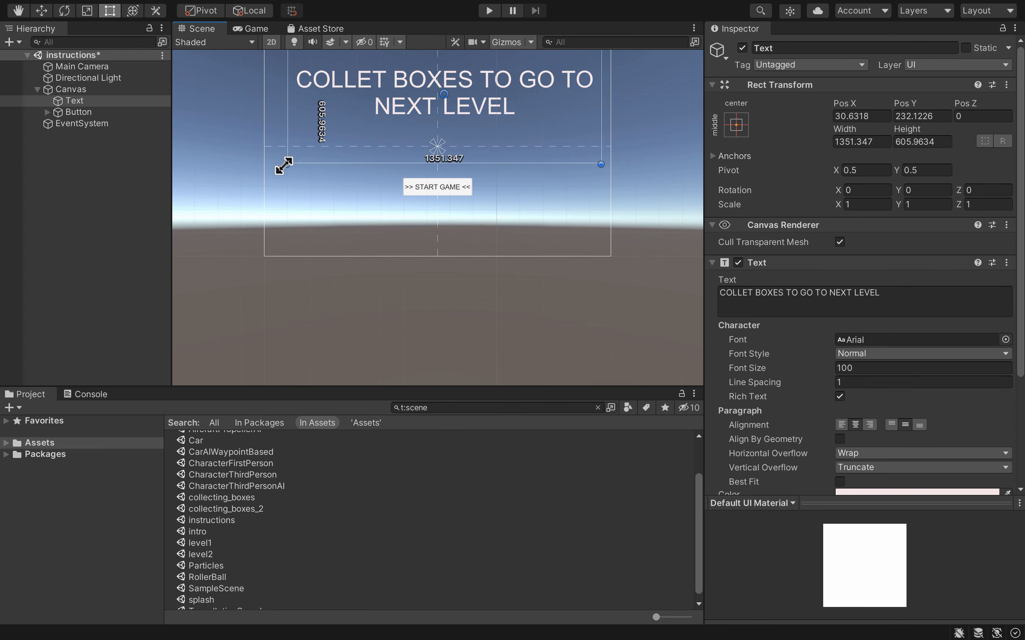
{"action": "left_click", "coordinate": [512, 79]}
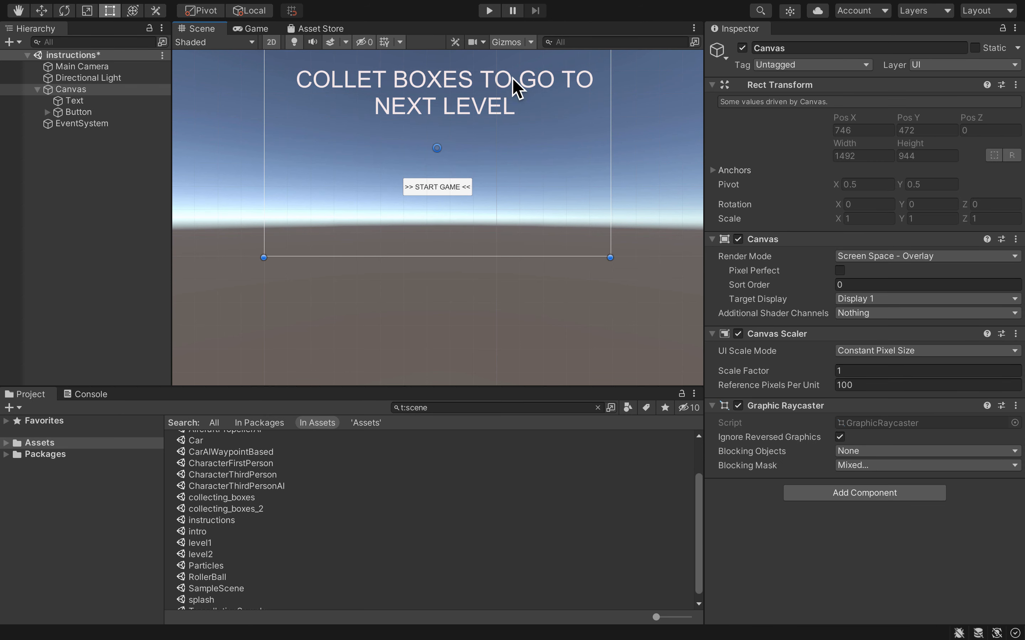
- Split the instruction text into three lines: "COLLET BOXES TO", "GO TO" and "THE NEXT LEVEL", adding the word THE
{"action": "left_click", "coordinate": [557, 78]}
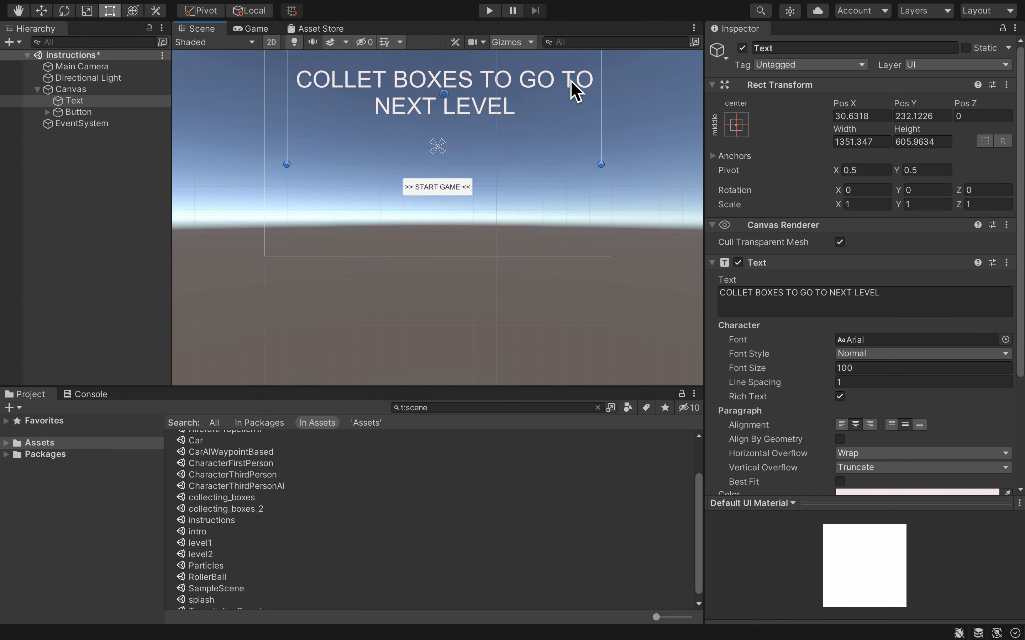
{"action": "left_click", "coordinate": [907, 300]}
{"action": "left_click", "coordinate": [842, 295]}
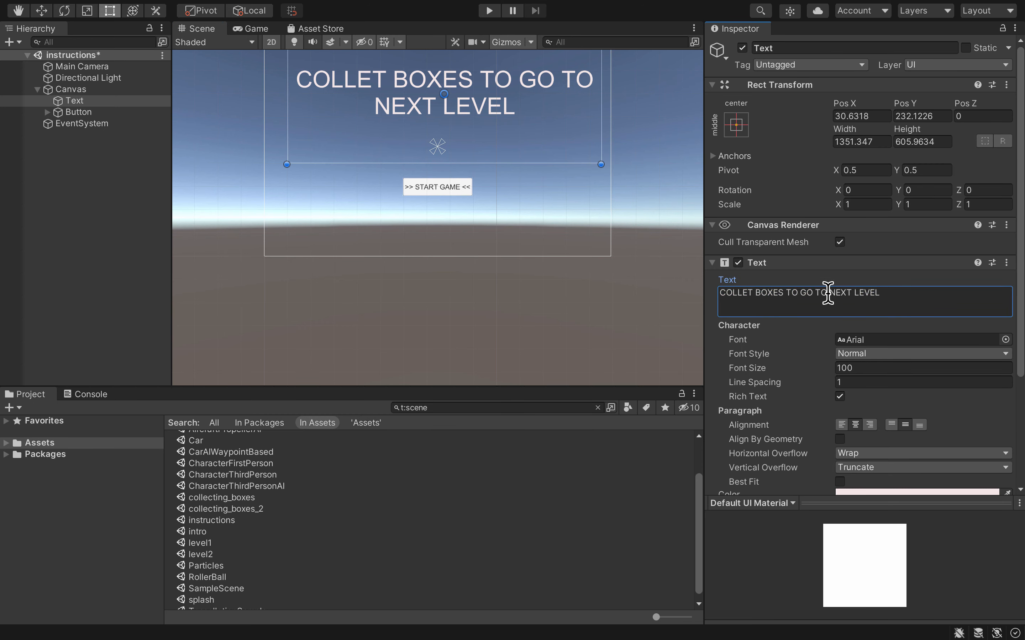
{"action": "key", "text": "Return"}
{"action": "type", "text": "THE"}
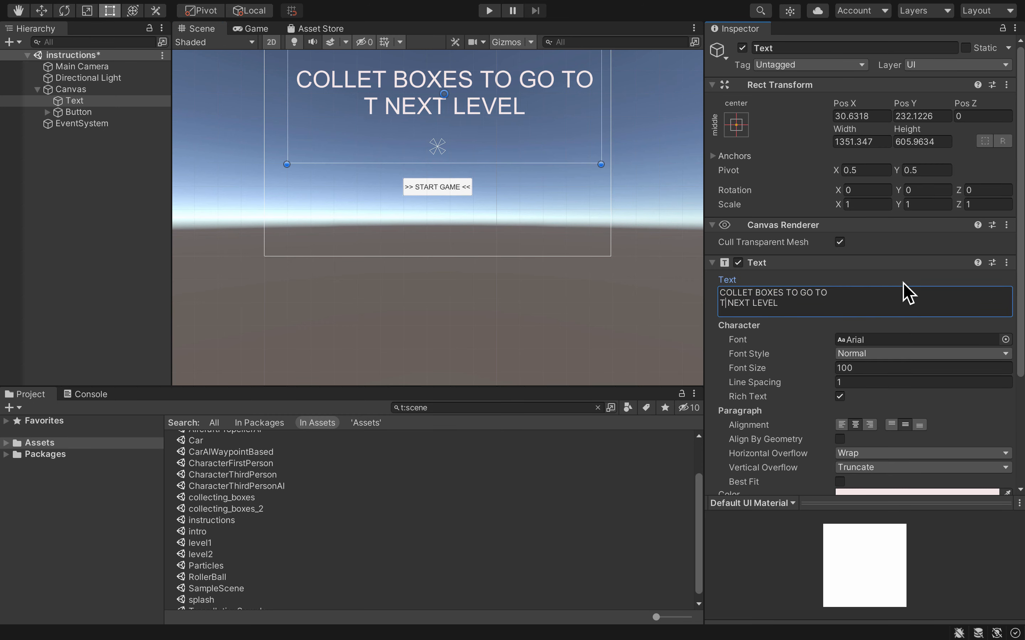
{"action": "left_click", "coordinate": [802, 296]}
{"action": "key", "text": "Return"}
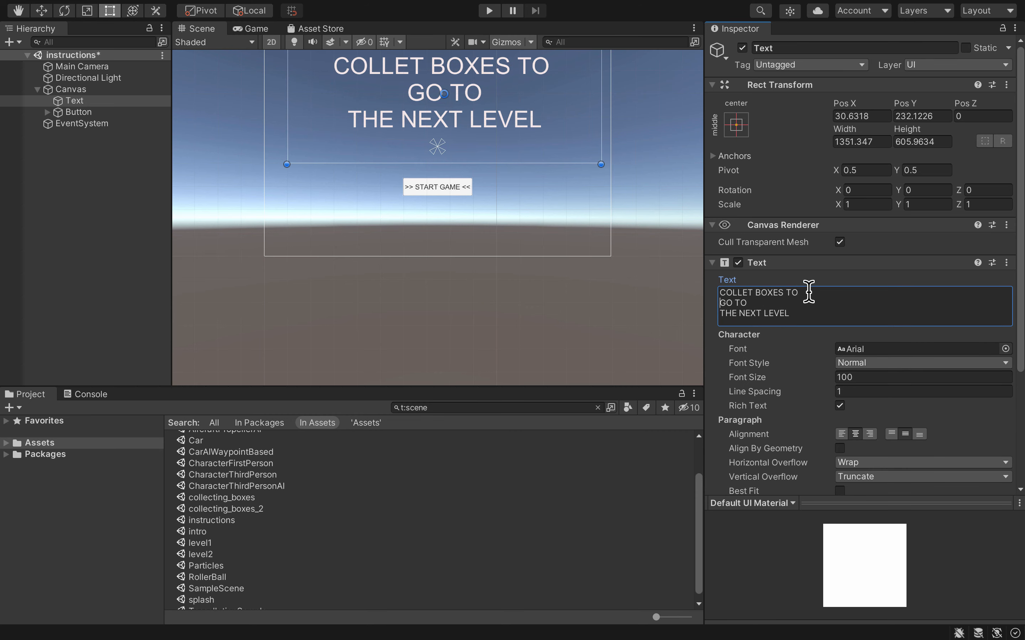
- Deselect the instruction text and save the instructions scene
{"action": "scroll", "coordinate": [596, 147], "scroll_direction": "down", "scroll_amount": 3}
{"action": "scroll", "coordinate": [596, 147], "scroll_direction": "down", "scroll_amount": 2}
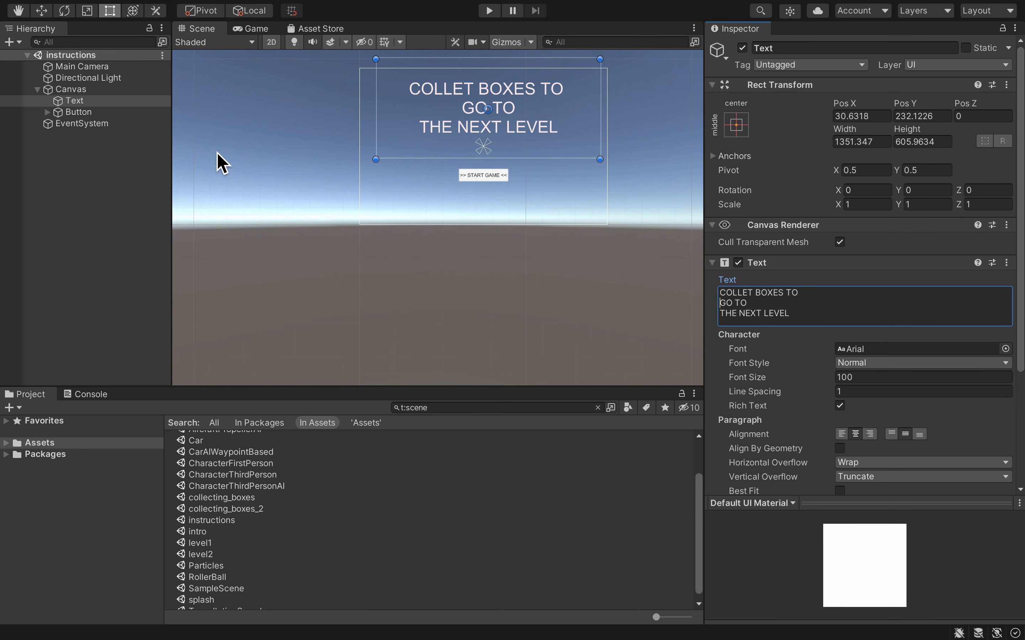
{"action": "left_click", "coordinate": [108, 183]}
{"action": "key", "text": "ctrl+s"}
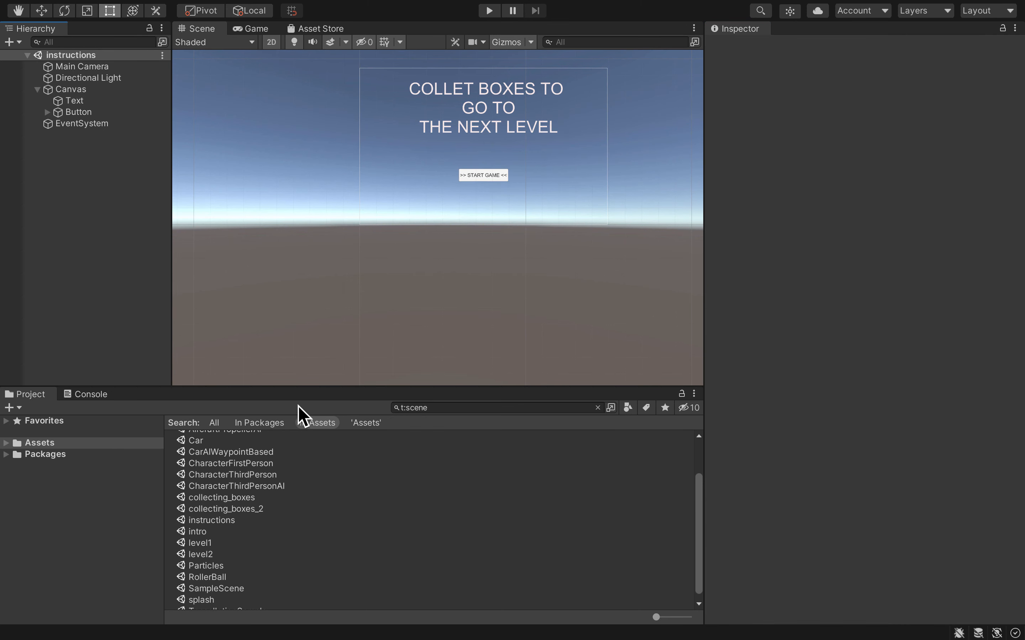
{"action": "scroll", "coordinate": [278, 529], "scroll_direction": "down", "scroll_amount": 1}
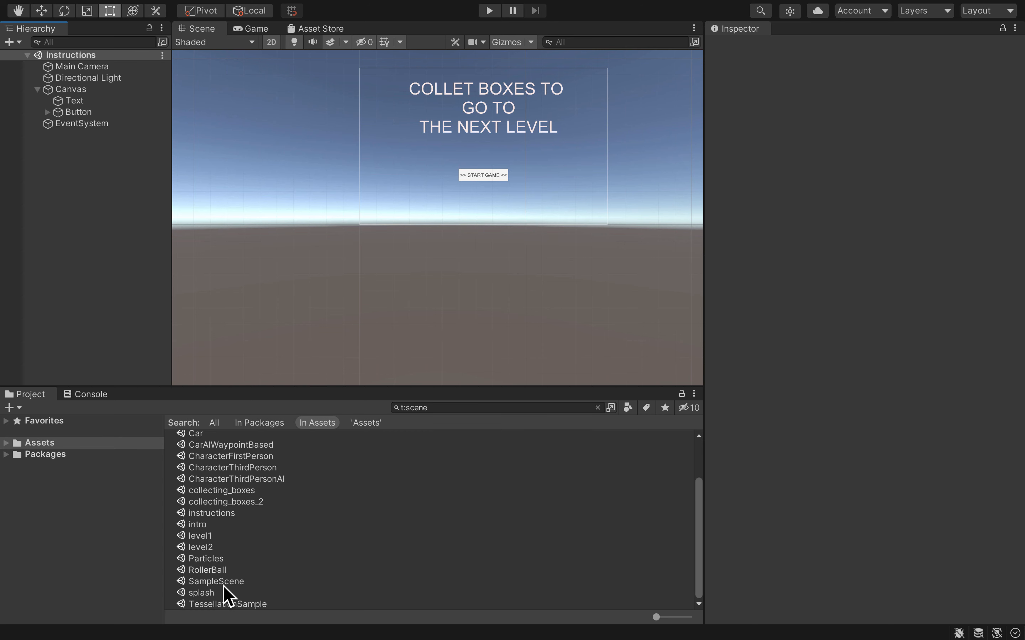
{"action": "scroll", "coordinate": [223, 587], "scroll_direction": "up", "scroll_amount": 3}
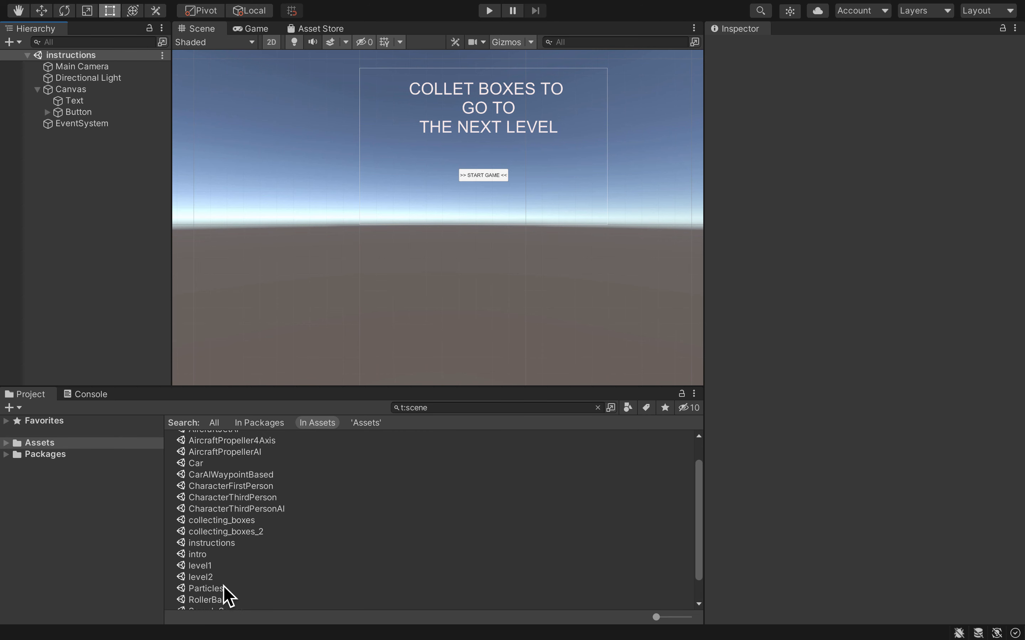